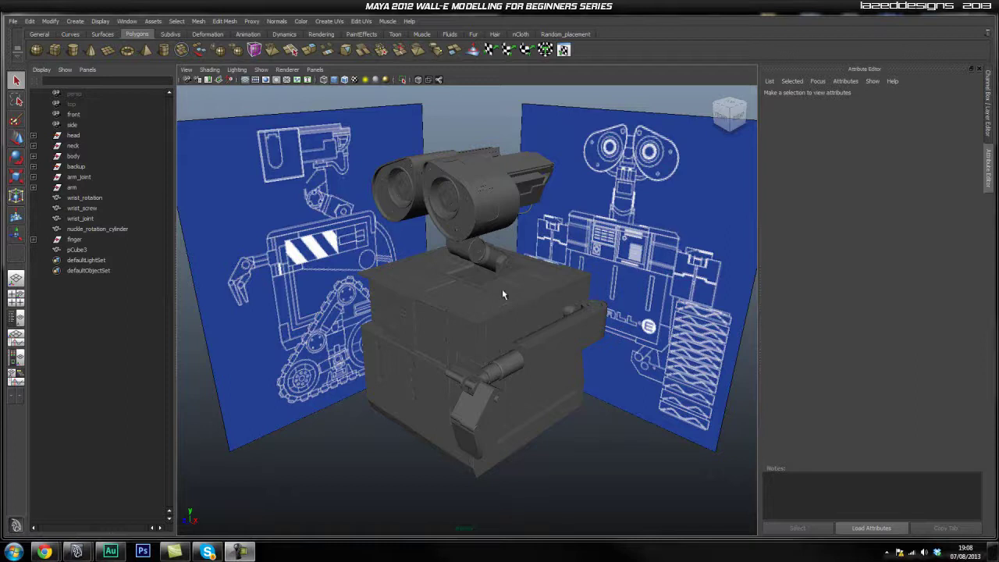
Step: Examine the lower finger block and how it meets the finger group above it
alt+right_drag(402, 348, 516, 381)
alt+drag(507, 344, 490, 329)
alt+drag(457, 274, 458, 296)
click(458, 295)
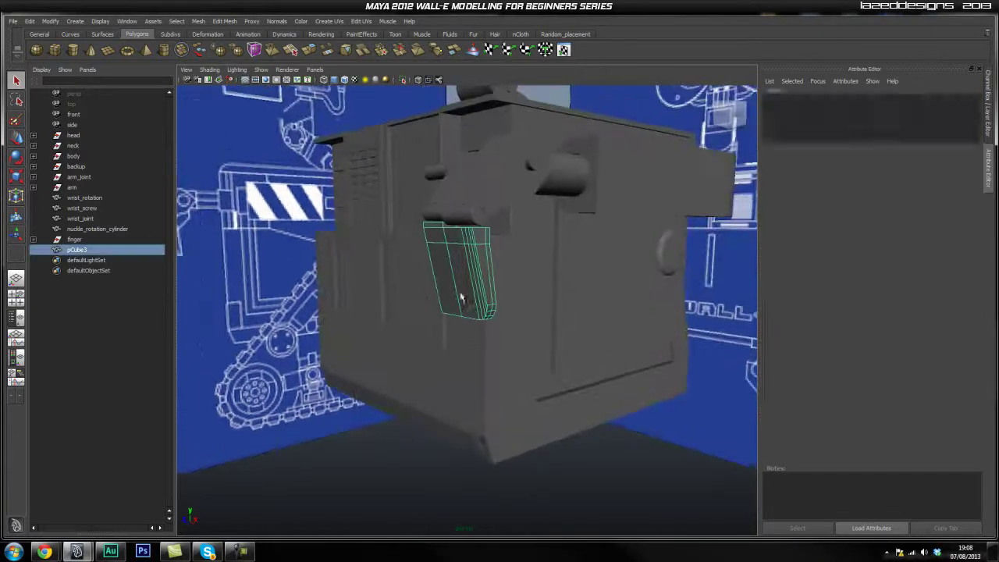
alt+right_drag(462, 297, 504, 296)
alt+drag(504, 297, 481, 341)
alt+right_drag(481, 342, 518, 301)
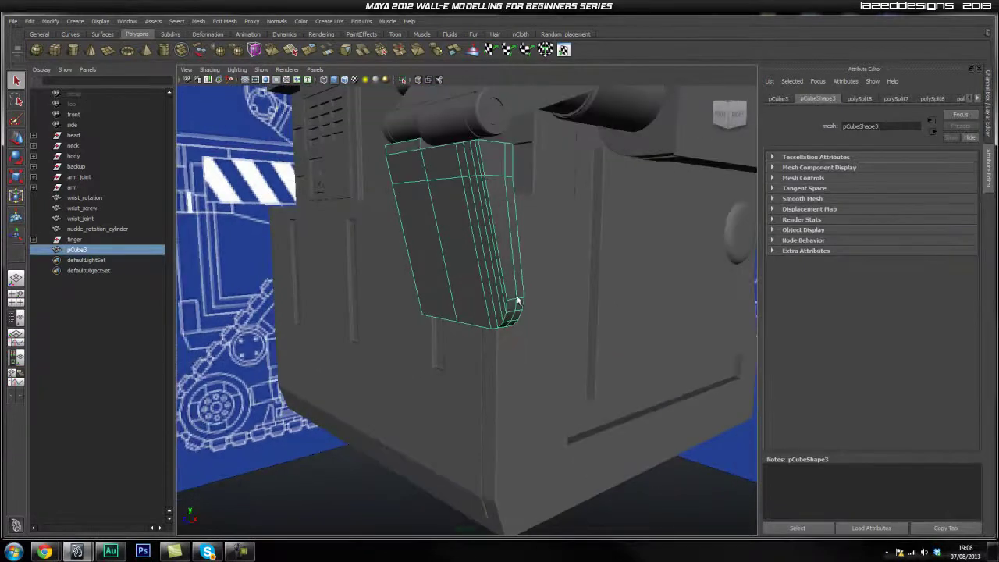
alt+middle_drag(503, 258, 507, 305)
alt+right_drag(507, 305, 509, 313)
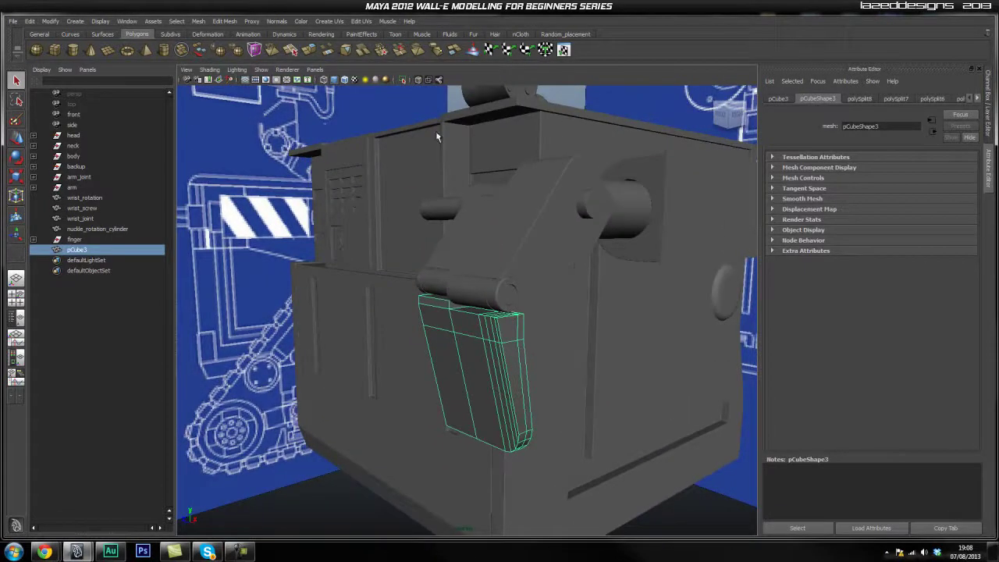
click(88, 240)
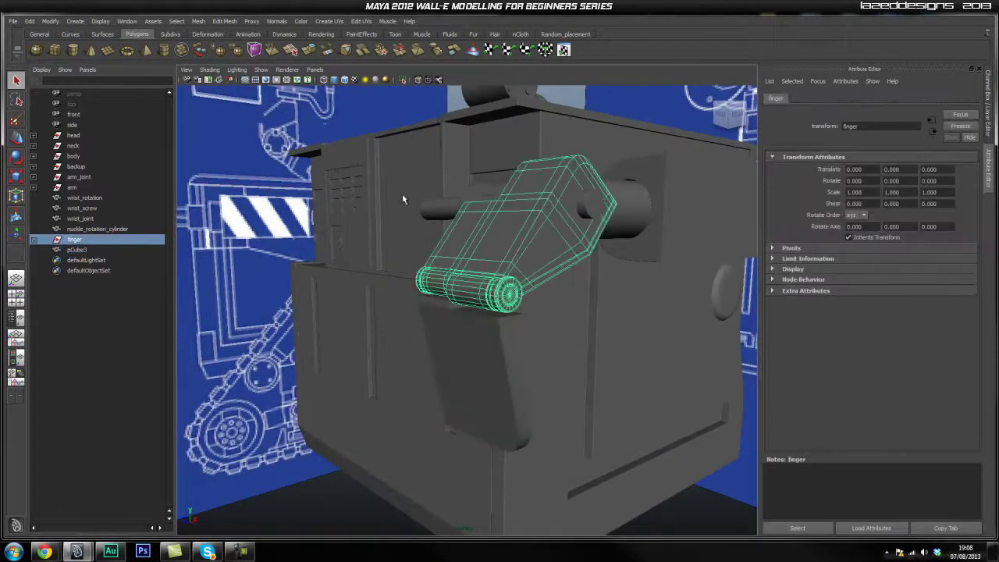
click(470, 314)
Step: Delete the construction history of all WALL-E model parts and clear the selection
alt+right_drag(470, 314, 466, 245)
alt+drag(467, 245, 560, 284)
alt+right_drag(560, 283, 557, 259)
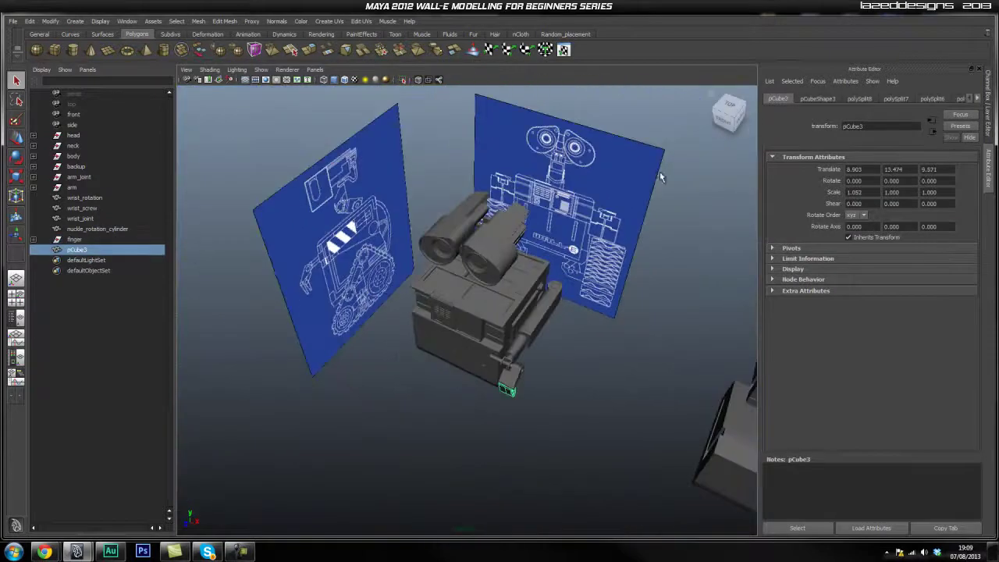
drag(662, 162, 209, 238)
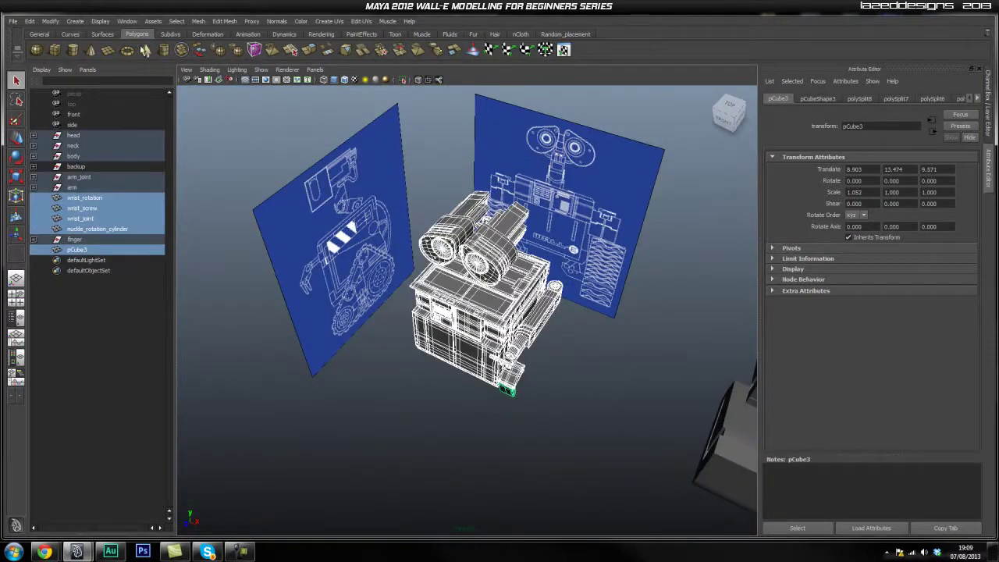
click(31, 21)
mouse_move(112, 138)
click(148, 144)
click(506, 412)
alt+drag(506, 412, 430, 342)
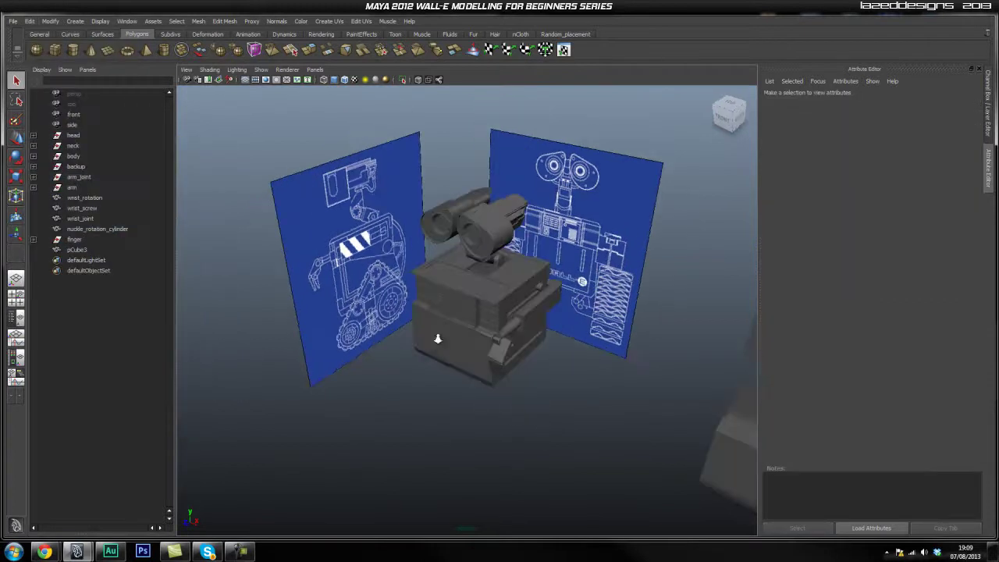
Step: Hide body_layer, neck_layer and head_layer so that only the arm and the references stay shown
alt+right_drag(431, 342, 461, 364)
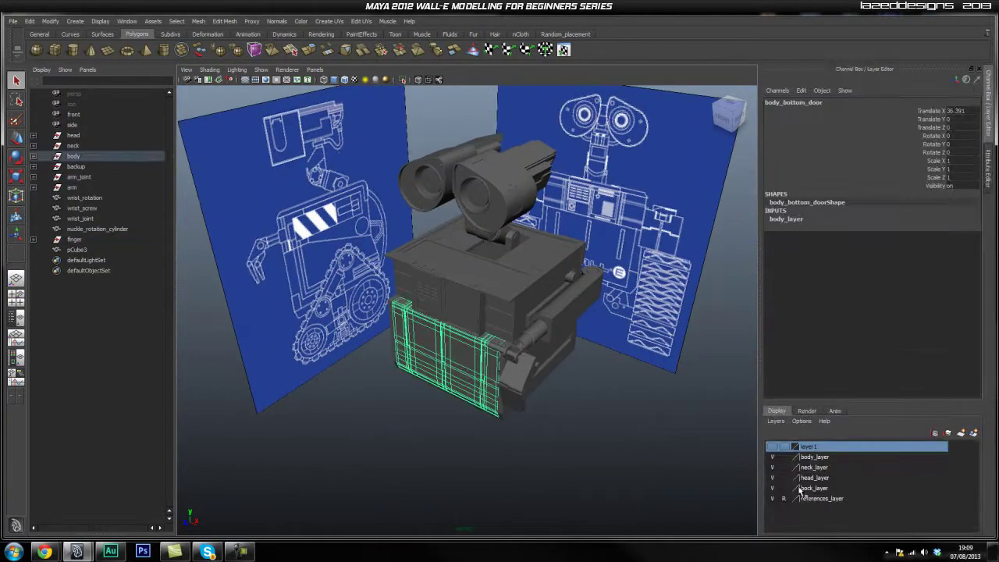
click(773, 458)
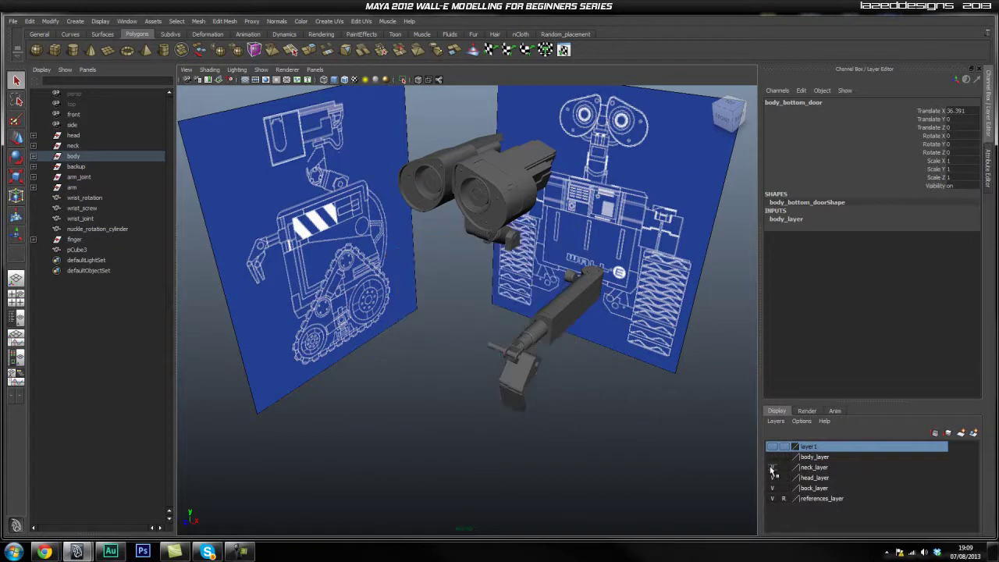
click(773, 467)
click(774, 478)
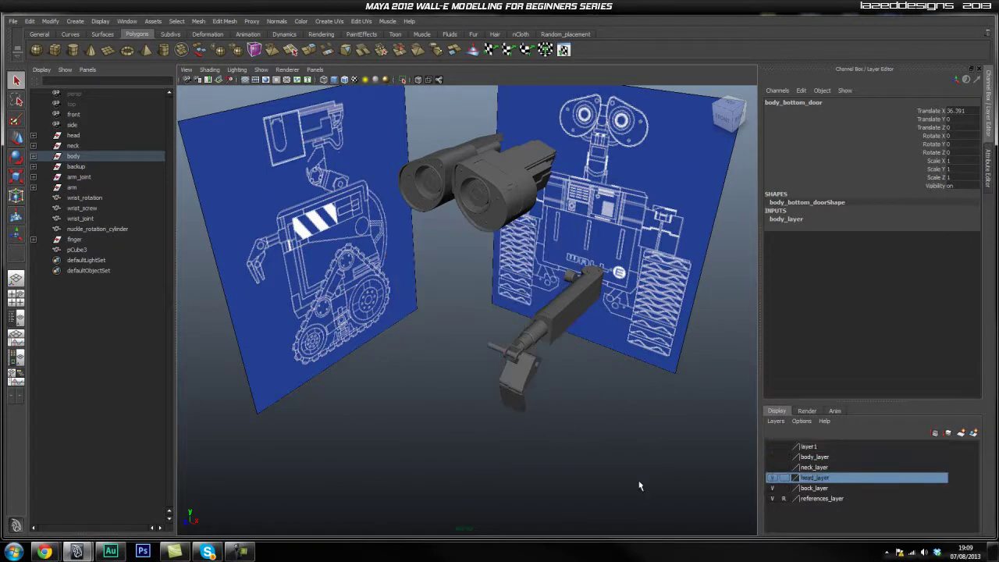
click(773, 477)
Step: Isolate the lower finger block pCube3 in the viewport
alt+right_drag(576, 434, 651, 428)
alt+middle_drag(650, 428, 551, 373)
alt+right_drag(551, 372, 517, 379)
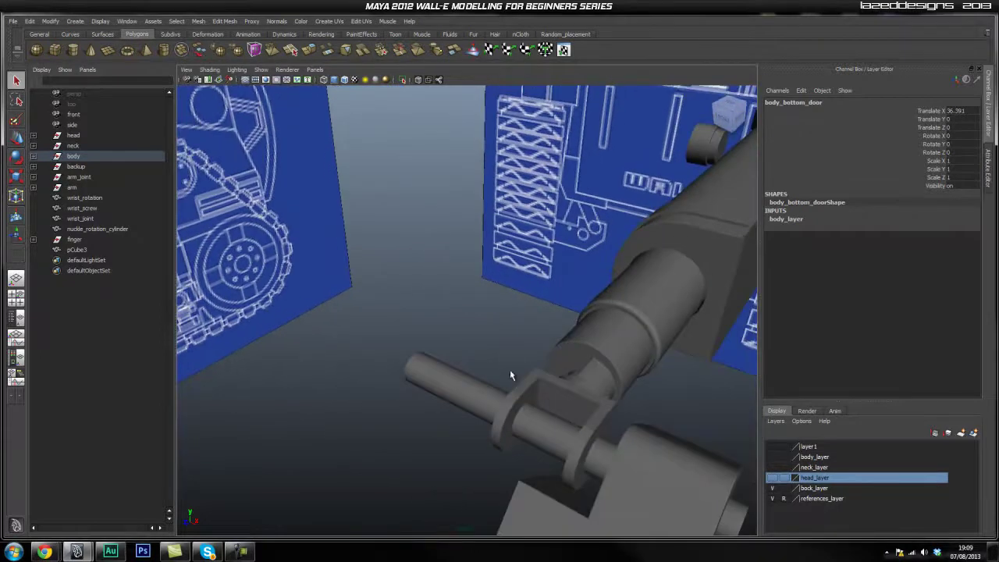
alt+middle_drag(562, 452, 541, 331)
alt+drag(540, 331, 502, 347)
click(502, 347)
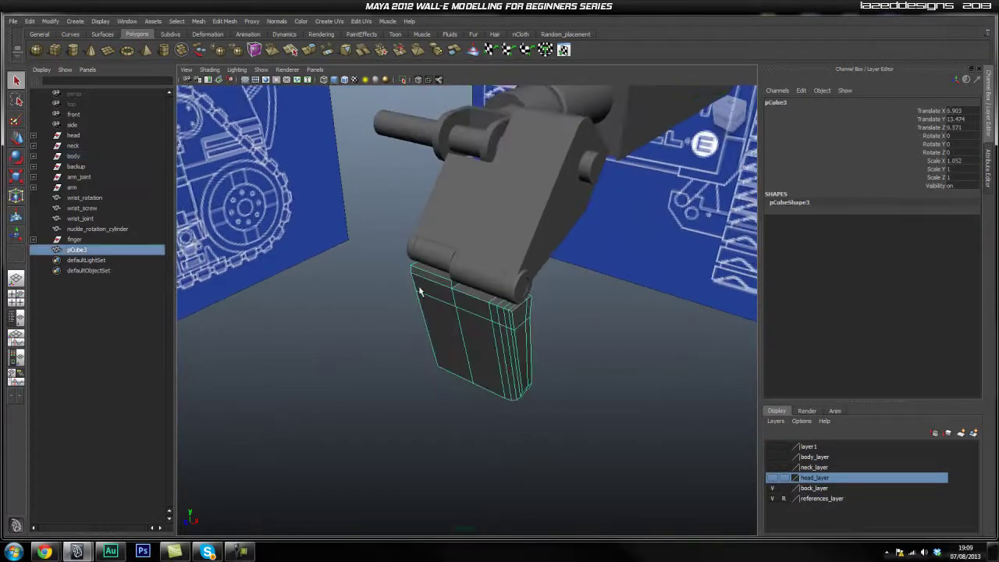
click(400, 81)
click(529, 249)
click(480, 338)
Step: Select the block's front faces below the horizontal edge, from the middle vertical edge to the rounded outer side
alt+right_drag(346, 323, 422, 310)
alt+drag(422, 310, 477, 301)
right_click(473, 296)
click(466, 292)
shift+click(513, 279)
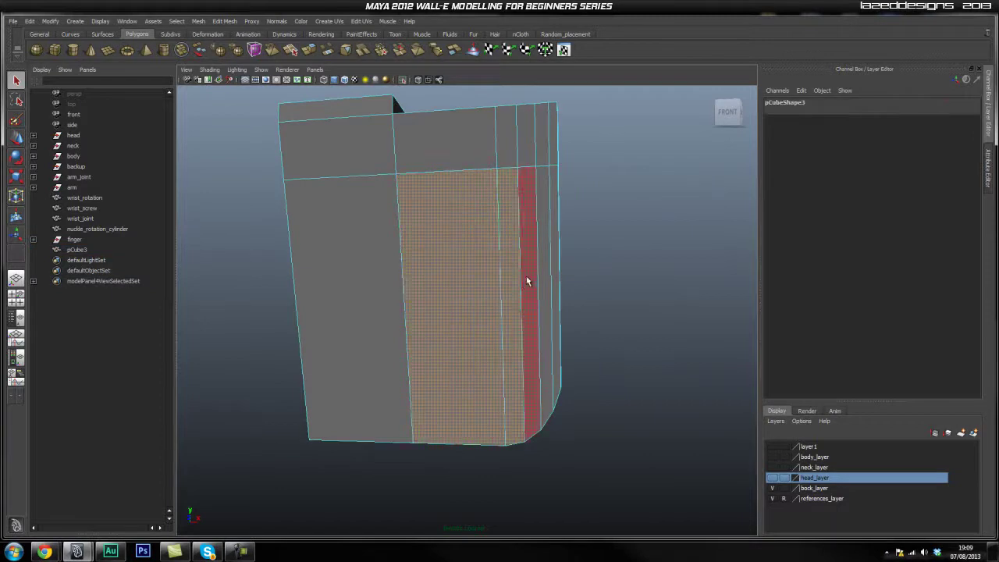
shift+click(526, 279)
shift+click(547, 266)
shift+click(552, 261)
Step: Add the matching faces on the block's back side to the face selection
alt+drag(591, 322, 442, 328)
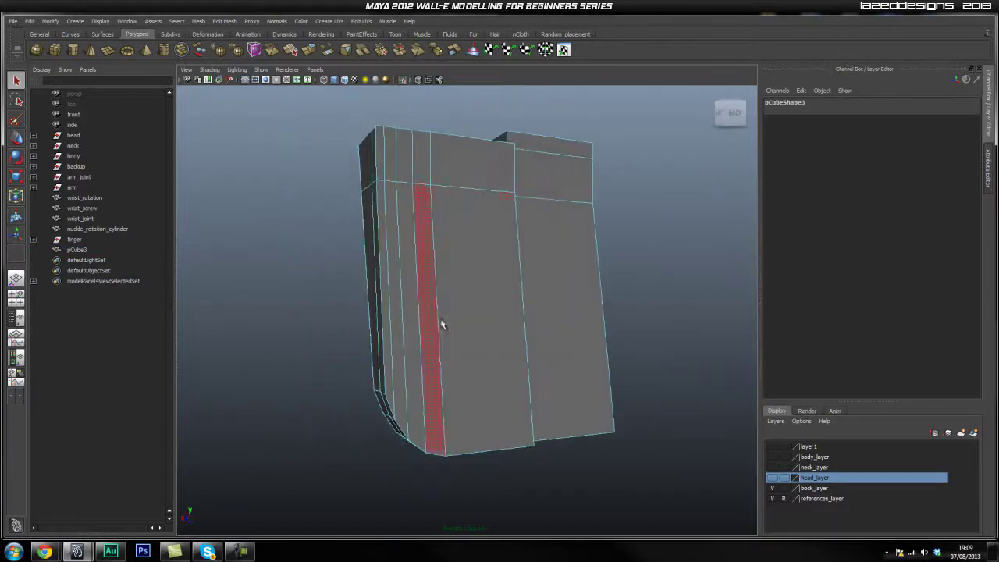
shift+click(445, 306)
shift+click(423, 301)
shift+click(406, 302)
shift+click(395, 303)
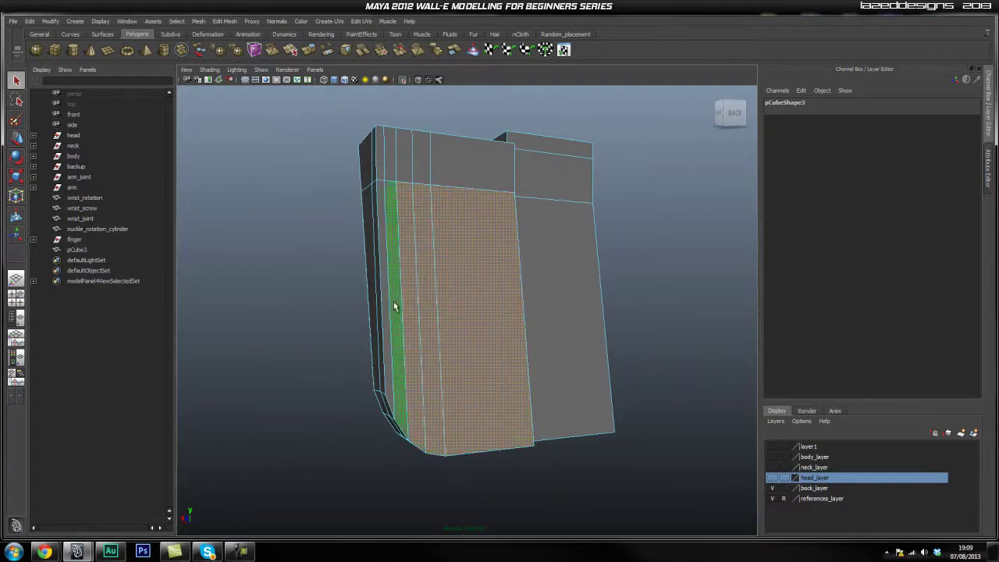
shift+click(386, 286)
alt+drag(387, 286, 457, 278)
alt+drag(587, 287, 582, 289)
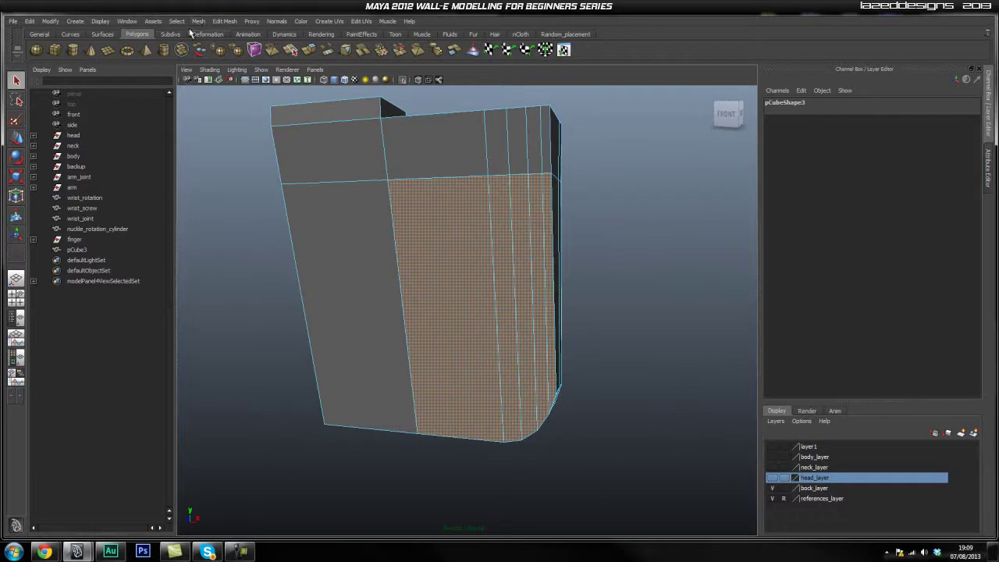
Step: Extrude the selected faces with faces kept together and an Offset of 0.005
click(224, 21)
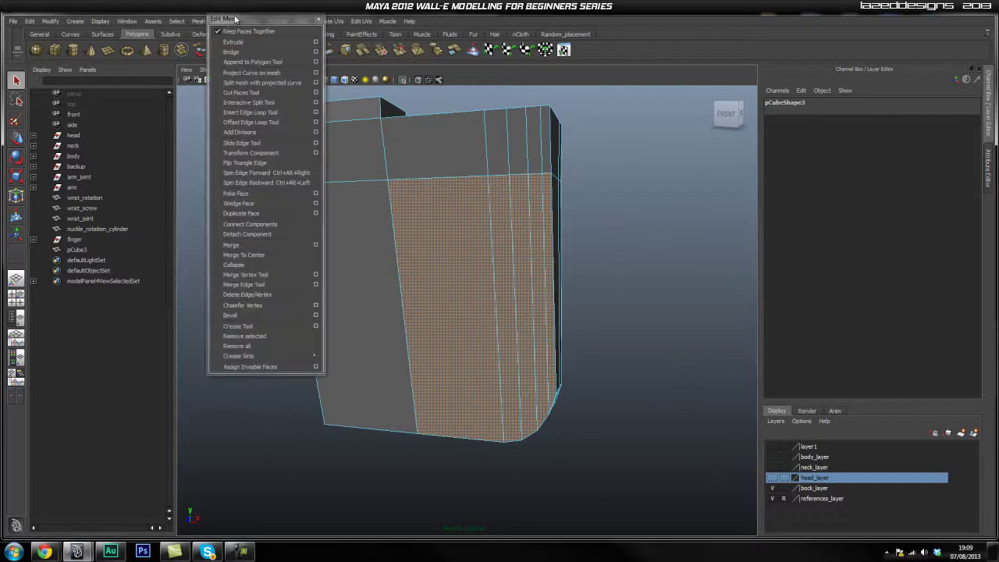
click(242, 28)
drag(552, 152, 657, 171)
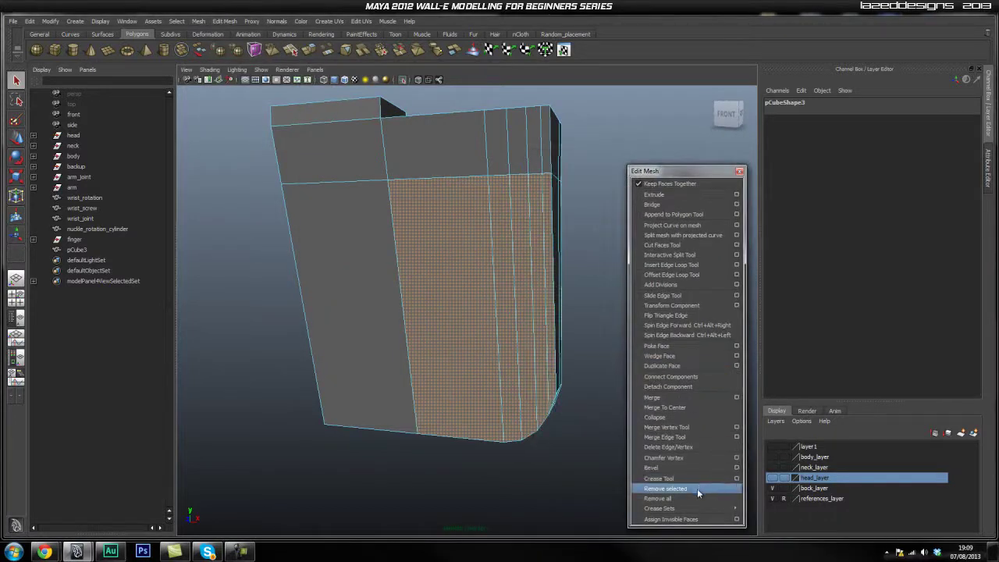
click(676, 195)
alt+right_drag(453, 317, 556, 320)
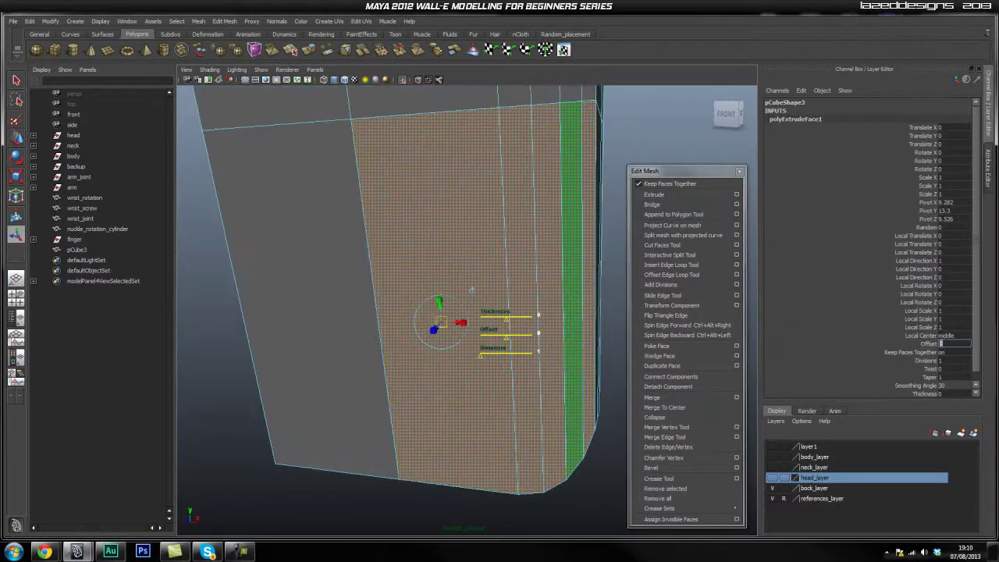
key(Return)
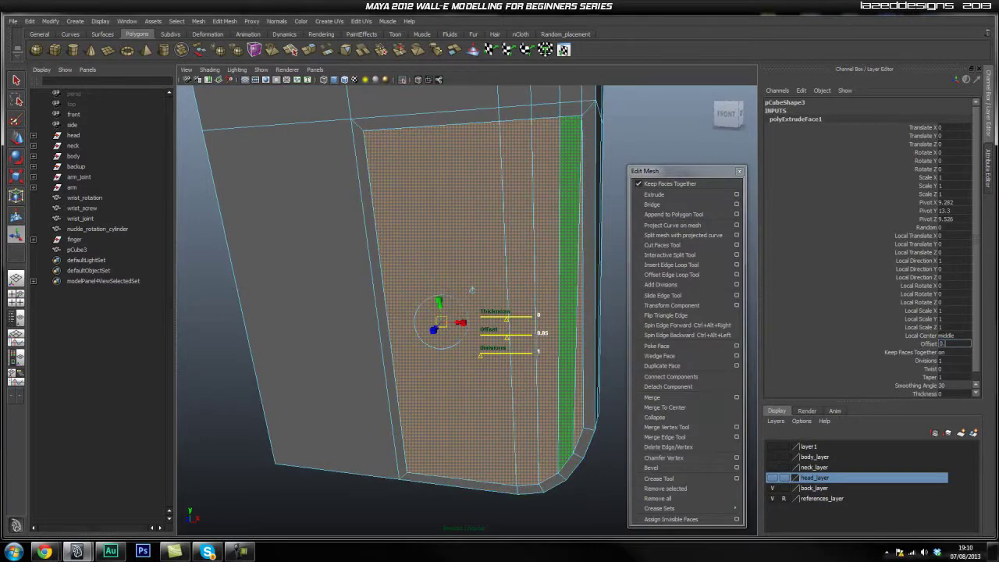
key(Return)
alt+drag(471, 290, 484, 320)
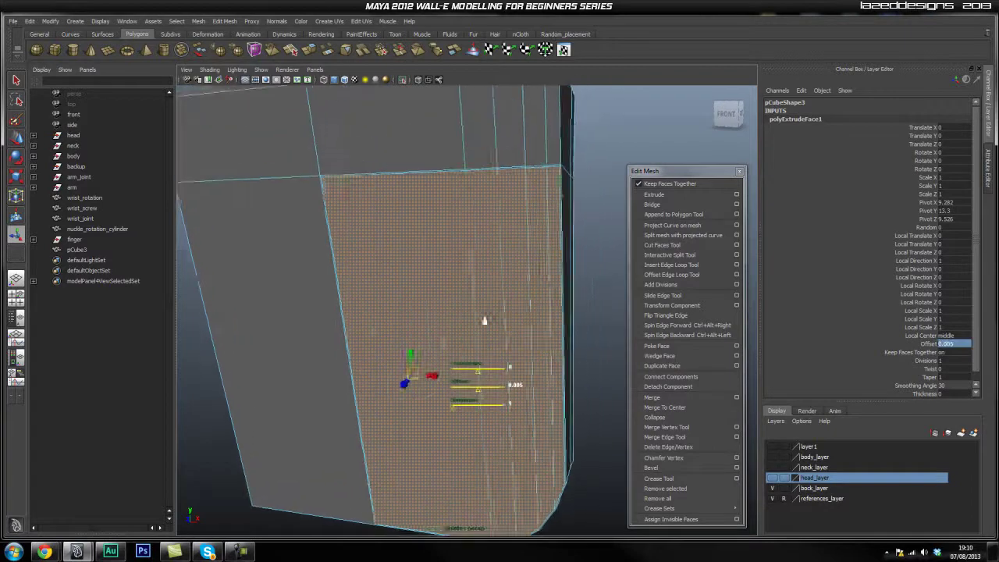
Step: Fine-tune the extrusion's Offset to a thin border around the selected faces, and deselect them
alt+right_drag(484, 320, 554, 261)
alt+middle_drag(553, 262, 520, 329)
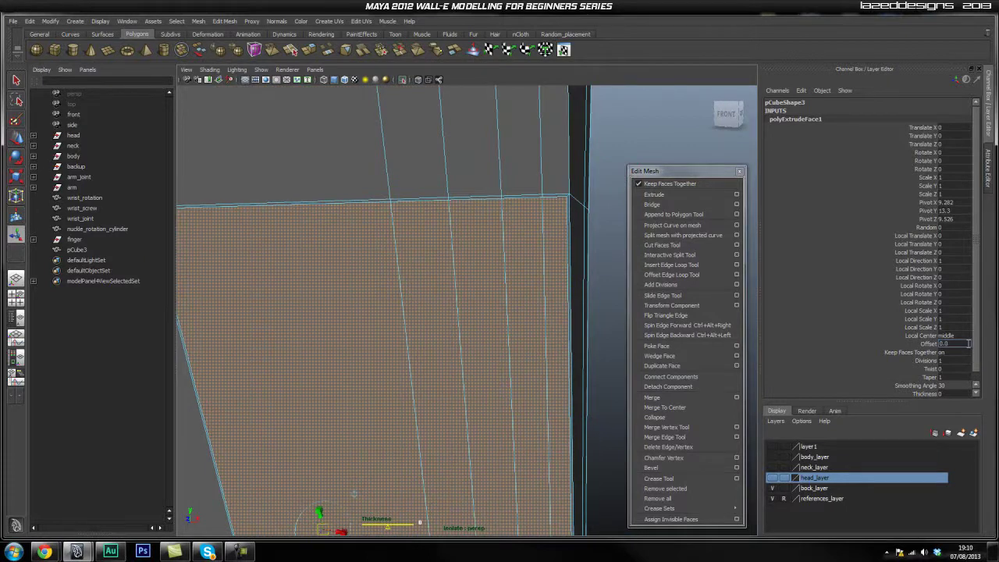
key(Return)
click(593, 397)
Step: Split the mesh from the front inset's upper outer corner, over the block's top, down to the back inset's matching corner
alt+drag(593, 397, 546, 411)
alt+drag(416, 303, 431, 389)
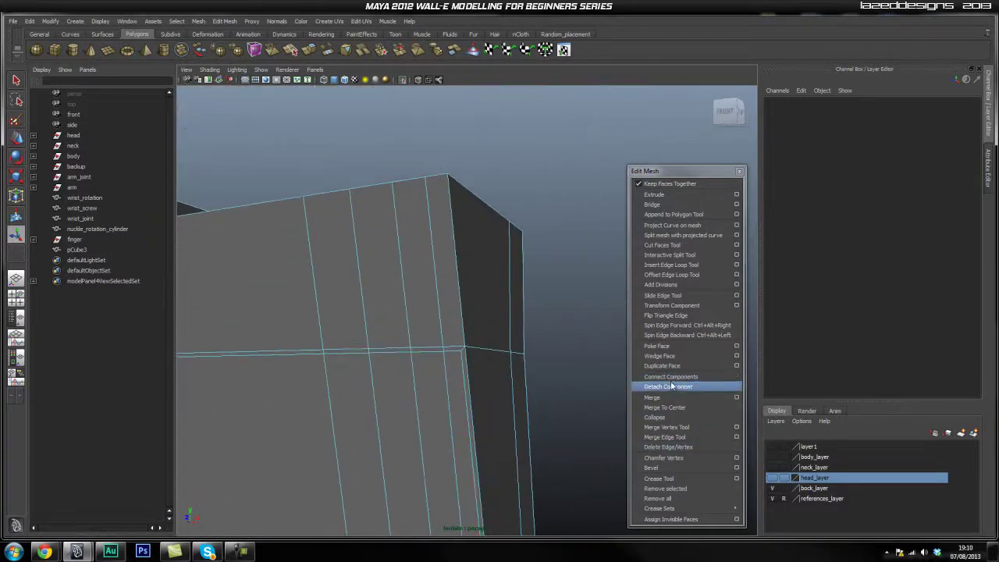
click(672, 266)
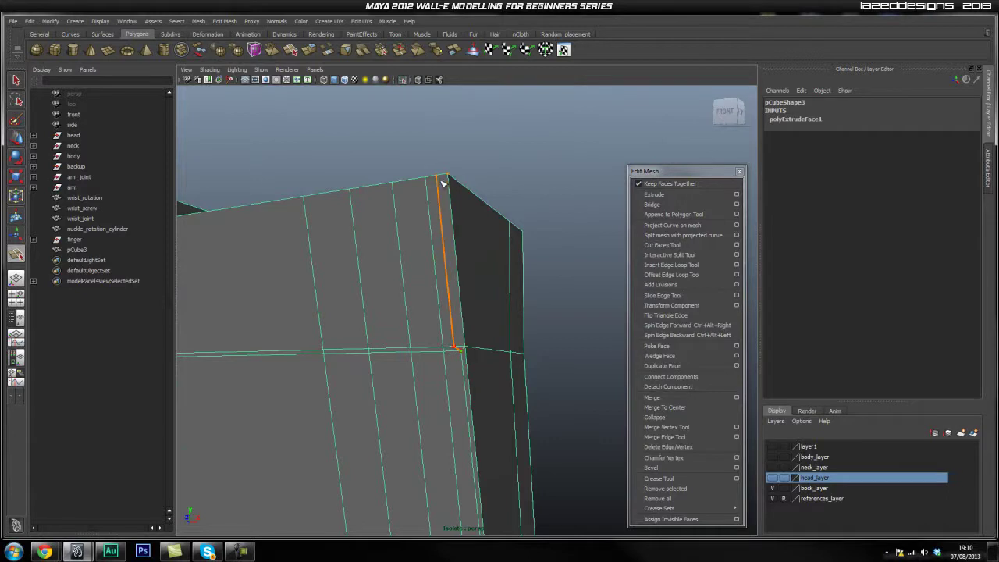
alt+drag(484, 188, 388, 328)
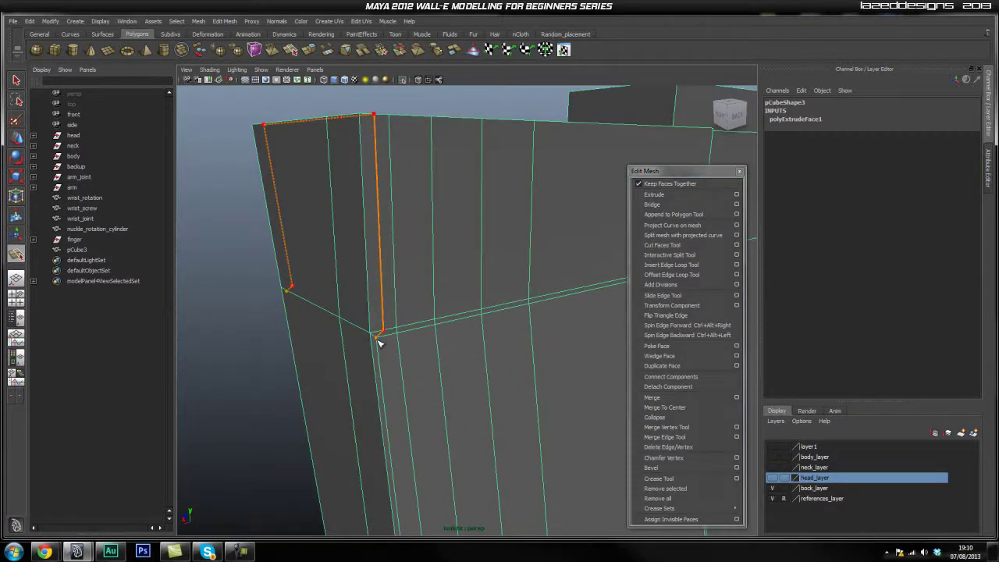
key(Return)
key(q)
Step: Move the new split line's vertices outward so the line aligns with the inset's outer corner
alt+drag(396, 366, 363, 346)
right_drag(365, 341, 325, 337)
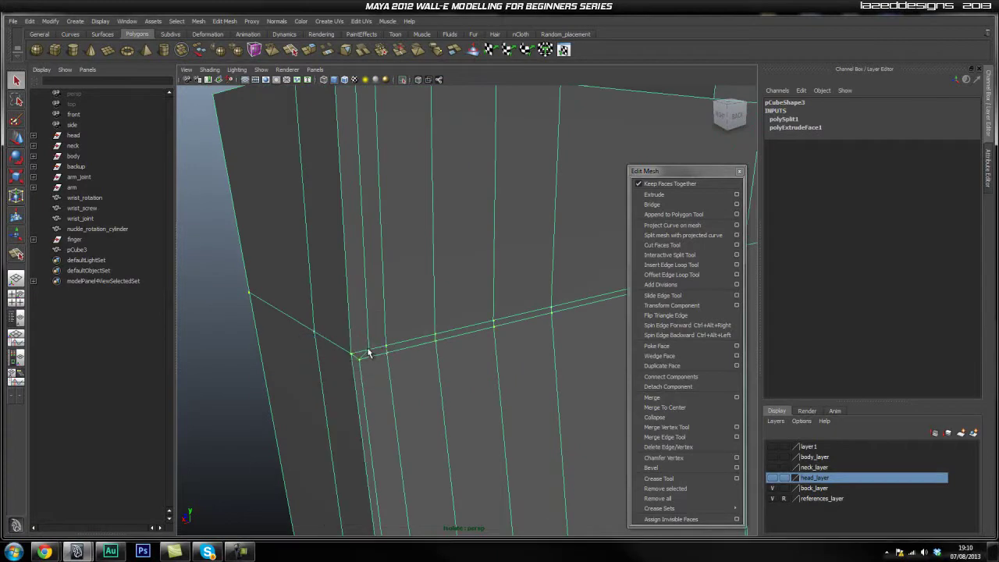
click(364, 350)
alt+drag(346, 279, 393, 393)
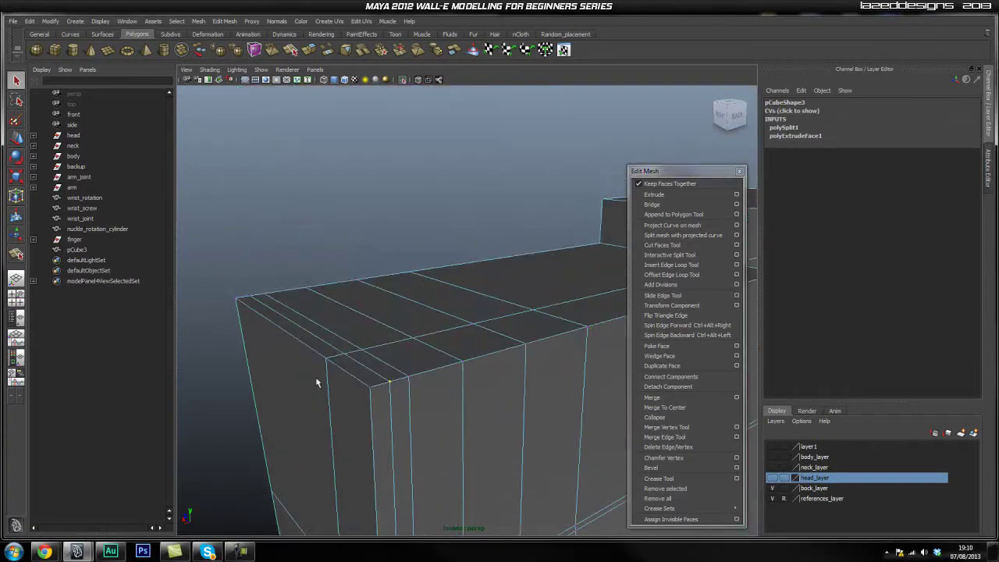
alt+drag(346, 358, 429, 331)
alt+drag(424, 288, 405, 270)
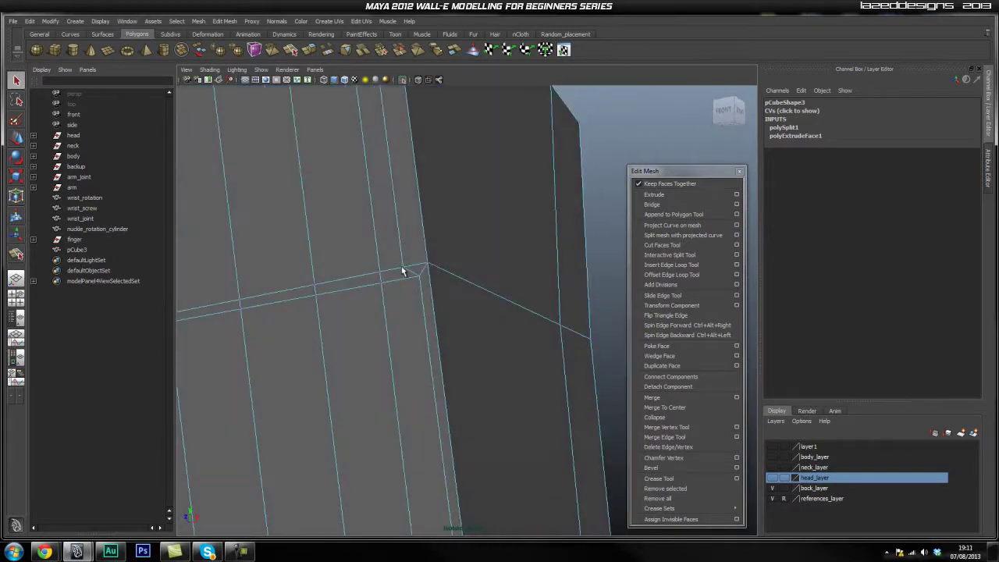
key(w)
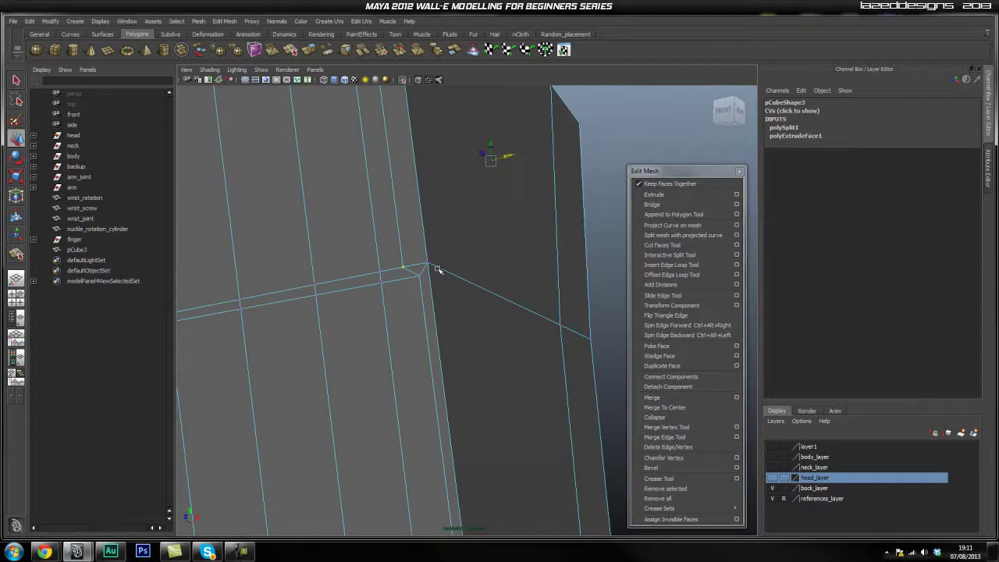
middle_drag(419, 277, 423, 279)
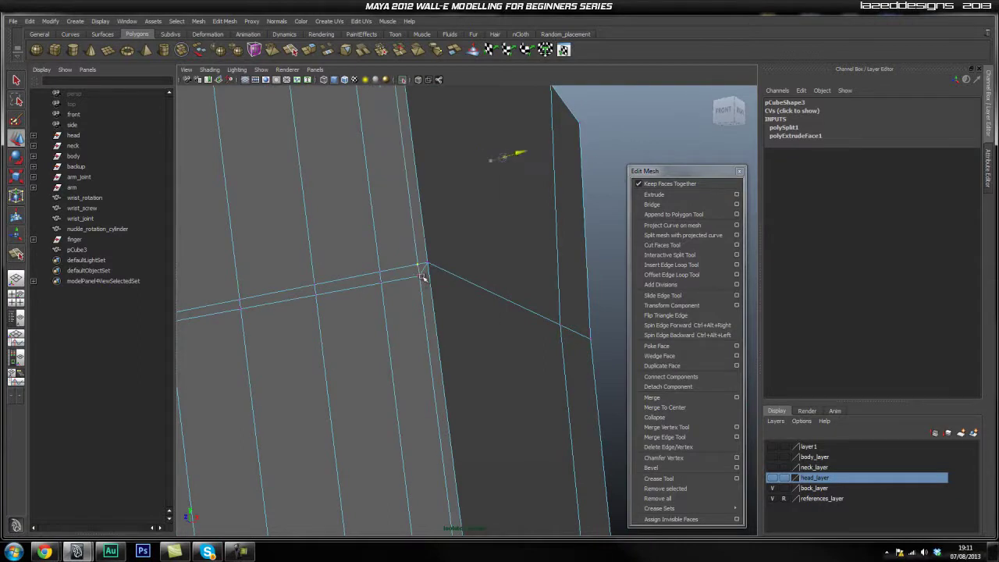
Step: Delete the short diagonal edge at the inset's upper outer corner
alt+drag(466, 271, 468, 276)
right_drag(431, 296, 431, 271)
click(430, 304)
mouse_move(455, 305)
alt+mouse_down()
mouse_move(518, 317)
mouse_move(449, 321)
alt+mouse_up()
shift+right_drag(392, 333, 344, 342)
Step: Split the mesh from the front inset's upper inner corner, over the block's top, down to the back inset's matching corner
scroll(353, 362, down, 4)
alt+drag(354, 362, 531, 357)
alt+drag(396, 335, 463, 335)
scroll(369, 342, up, 1)
alt+drag(368, 342, 305, 325)
alt+middle_drag(249, 318, 299, 310)
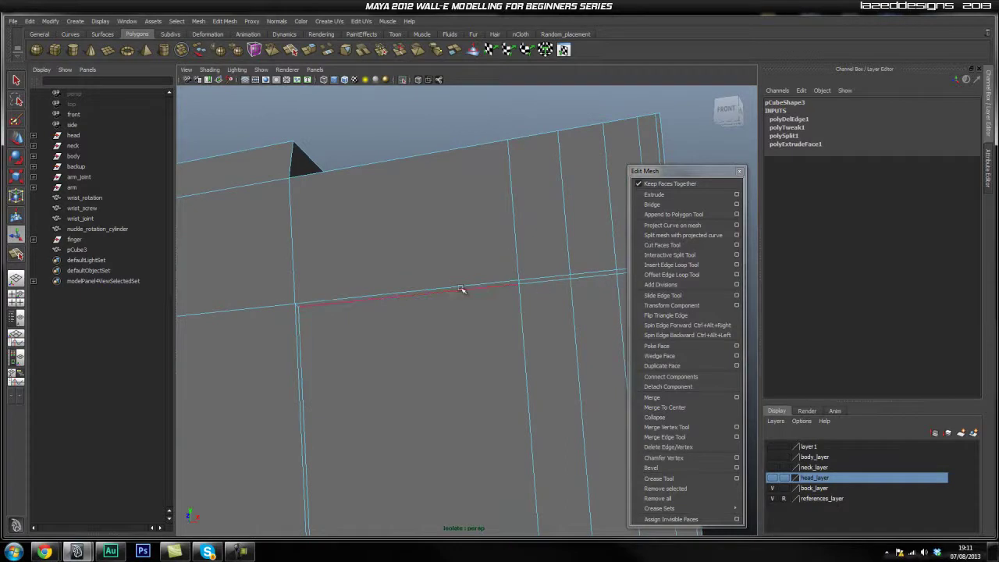
alt+drag(314, 292, 364, 306)
alt+middle_drag(365, 307, 400, 308)
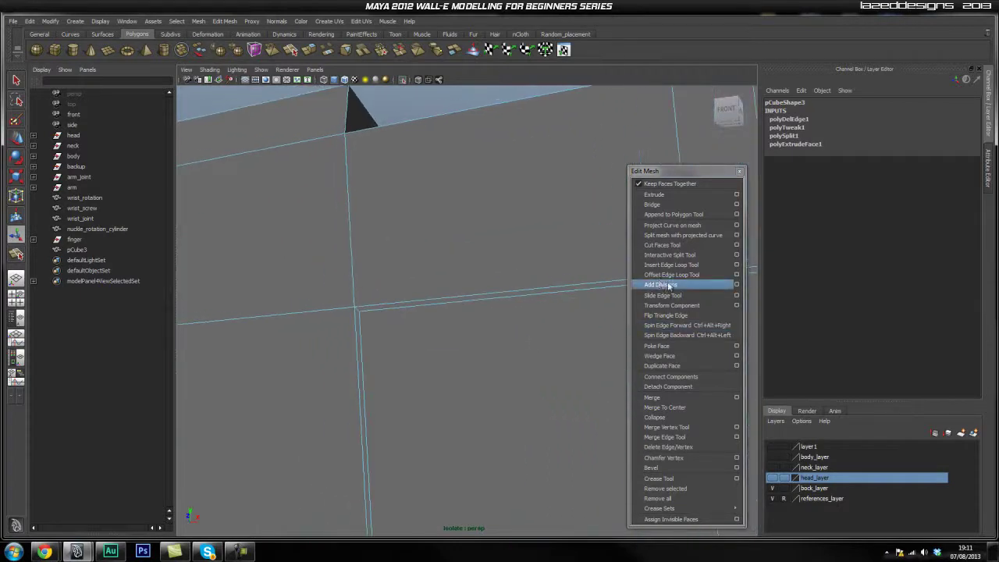
click(670, 255)
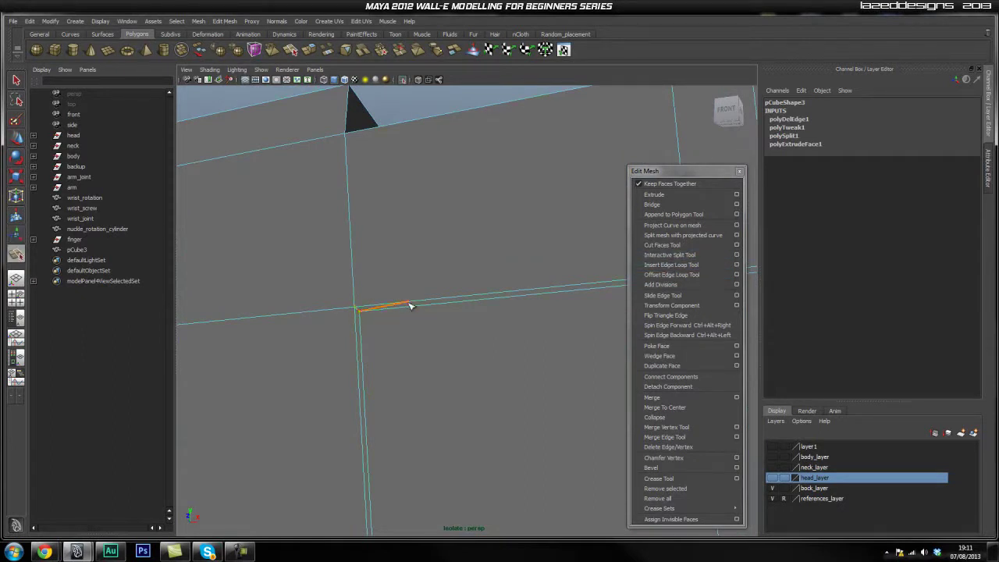
click(404, 127)
alt+drag(495, 150, 328, 204)
alt+drag(493, 252, 386, 286)
alt+drag(461, 277, 383, 272)
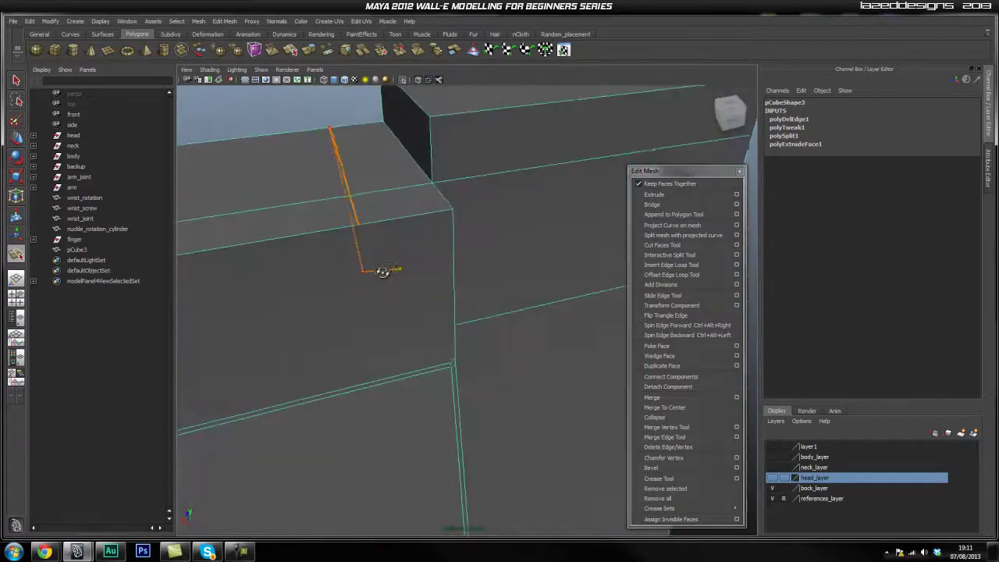
alt+drag(430, 299, 323, 252)
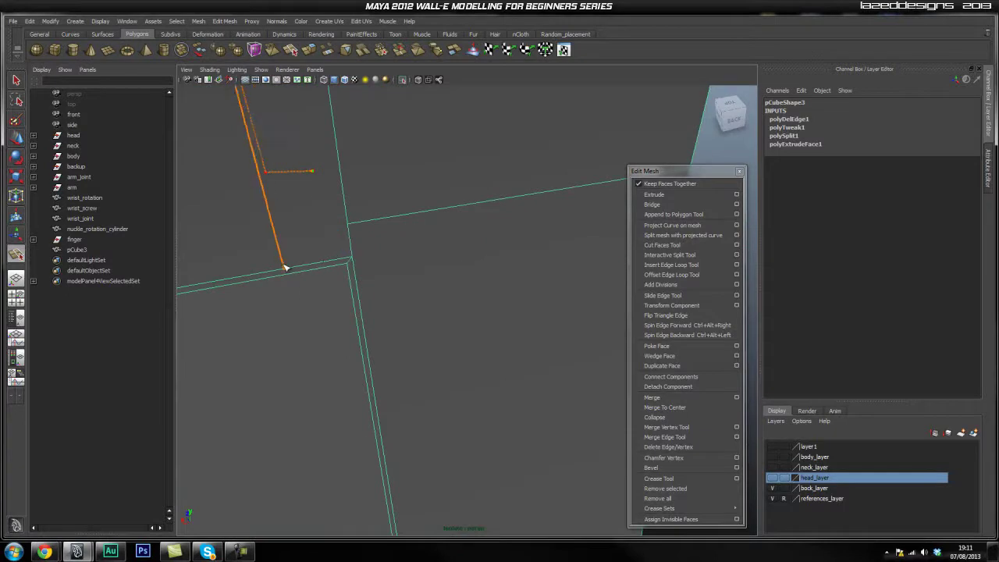
click(343, 266)
key(Return)
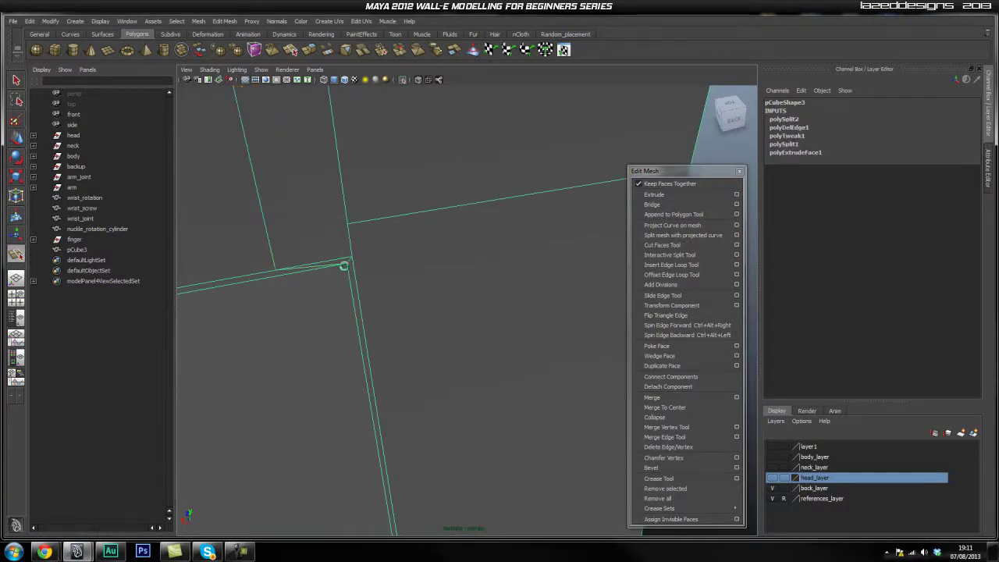
Step: Move the new split line's vertices on the block's back side into line with the back inset's upper inner corner
key(q)
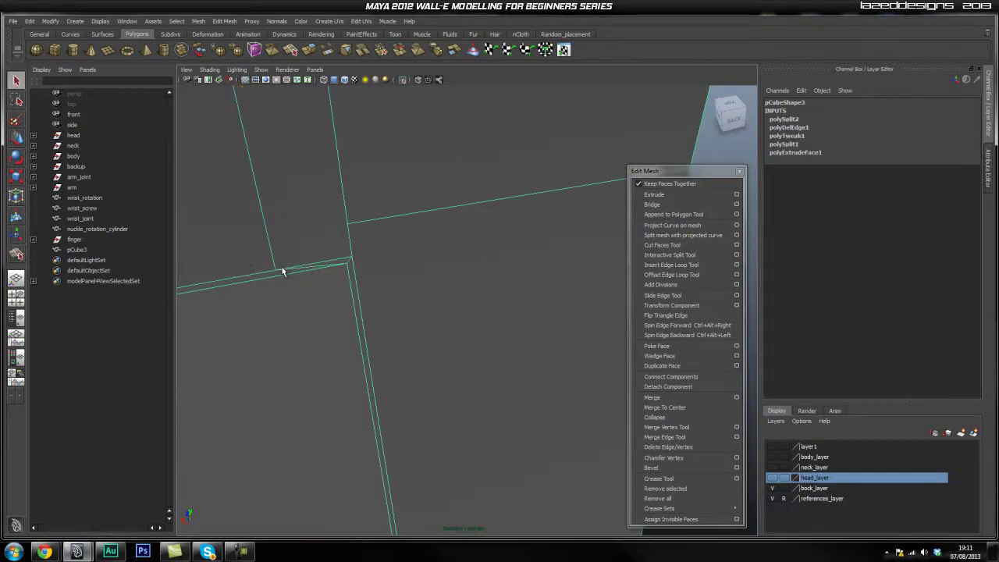
right_click(286, 260)
right_drag(248, 258, 249, 258)
click(275, 271)
key(w)
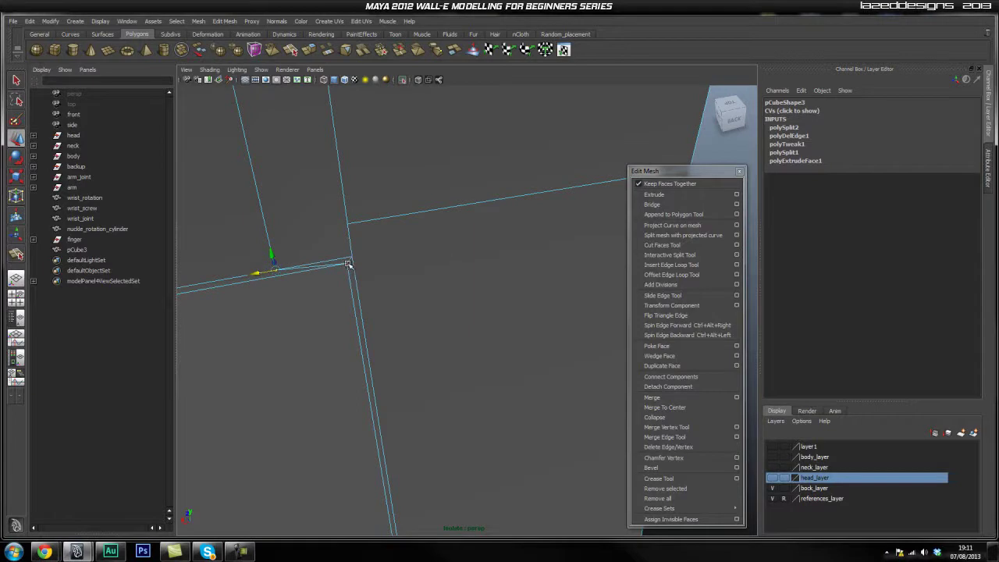
drag(257, 274, 376, 276)
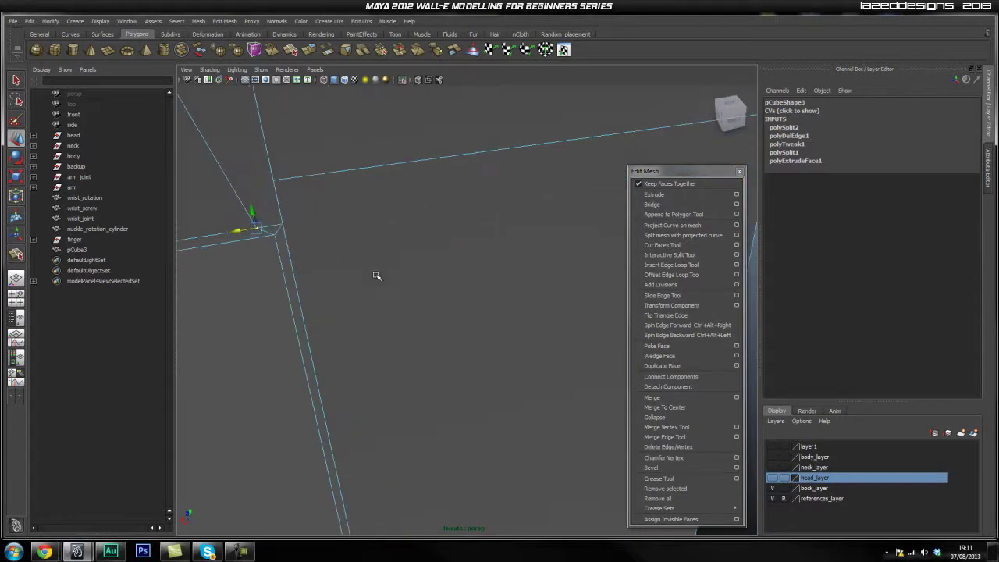
middle_click(274, 236)
scroll(275, 225, down, 6)
scroll(414, 234, up, 1)
alt+drag(422, 236, 394, 239)
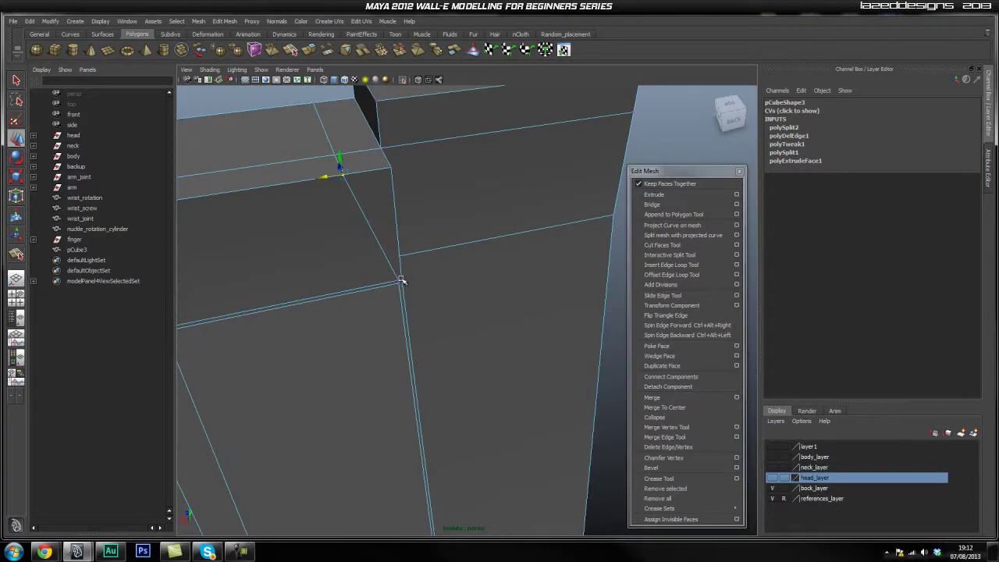
middle_drag(400, 281, 398, 280)
Step: Delete the short diagonal edge at the back inset's upper inner corner
alt+right_drag(345, 305, 417, 298)
right_drag(340, 274, 341, 250)
shift+right_drag(409, 268, 363, 280)
Step: Move the split line's remaining vertices across the block's top and front edge so they align with the inset's inner corner
scroll(466, 287, down, 4)
alt+drag(344, 272, 489, 290)
scroll(331, 248, down, 5)
alt+drag(352, 256, 391, 302)
key(q)
right_drag(444, 282, 400, 286)
click(450, 268)
key(w)
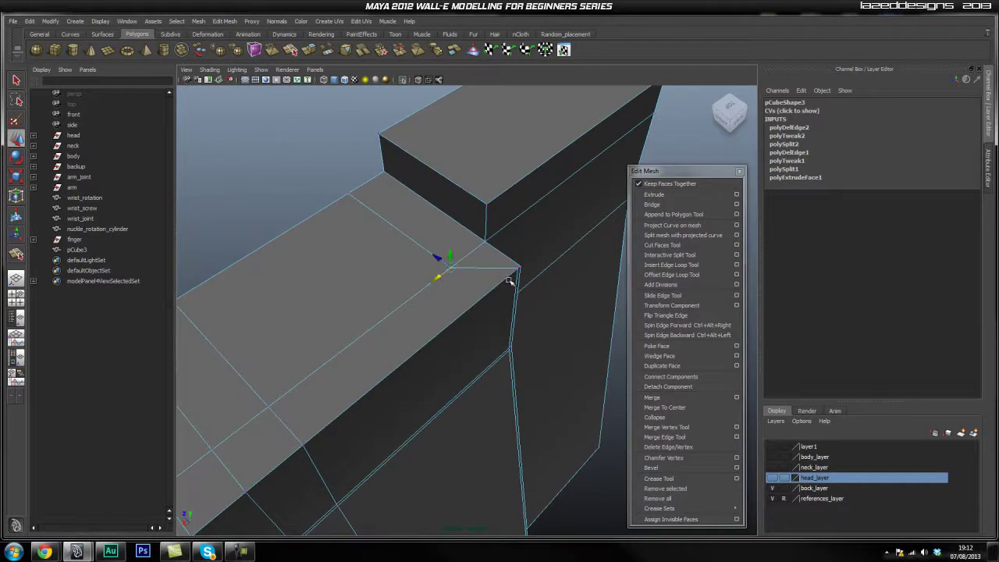
alt+drag(518, 268, 461, 274)
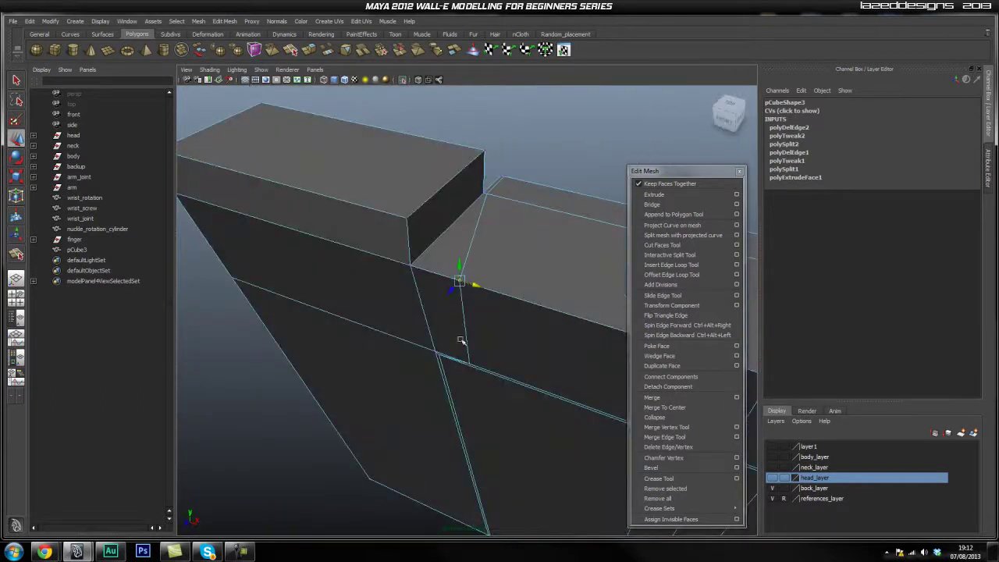
middle_click(439, 355)
Step: Snap the split line's lowest vertex on the front side into line with the front inset's upper inner corner
click(469, 362)
alt+right_drag(470, 364, 562, 429)
alt+middle_drag(562, 429, 456, 314)
alt+drag(455, 314, 466, 317)
click(482, 263)
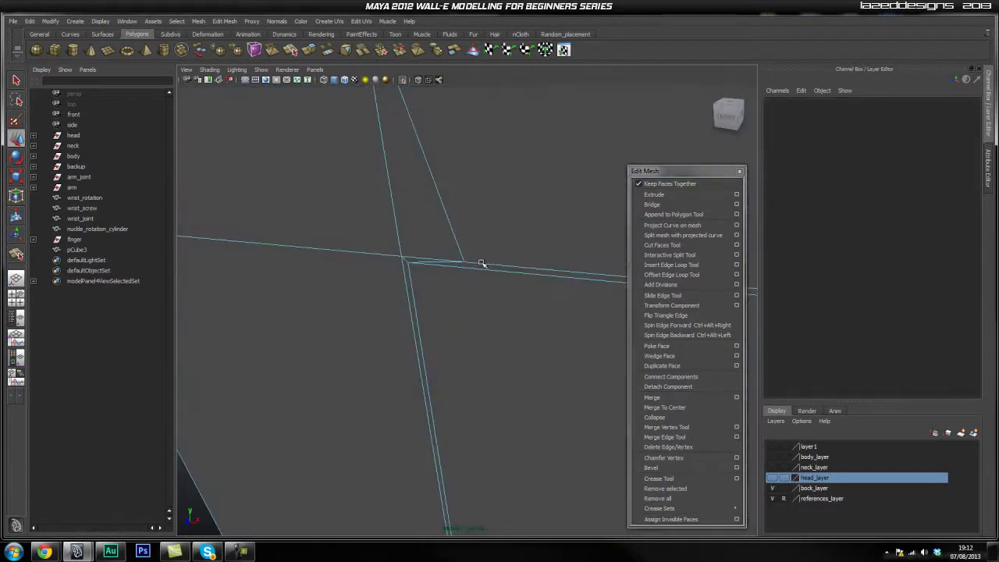
click(466, 264)
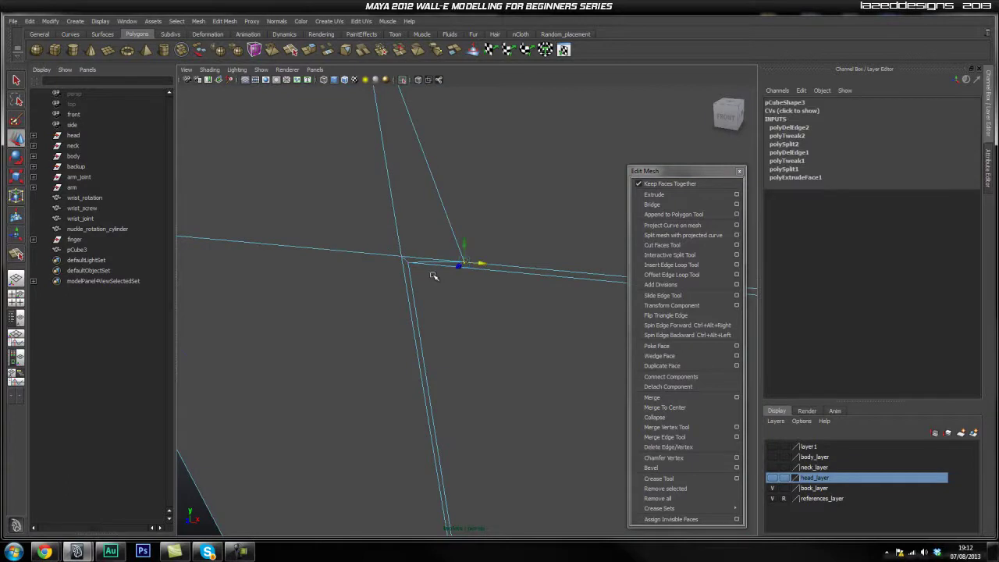
middle_drag(409, 264, 415, 268)
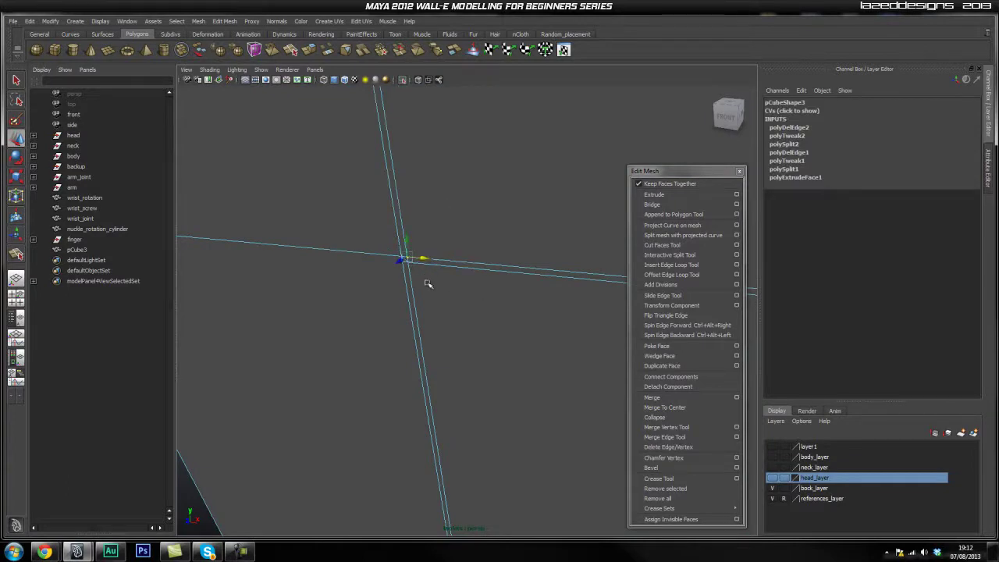
Step: Delete the leftover short diagonal edges at the inset's upper inner and upper outer corners
click(431, 284)
right_drag(444, 260, 446, 238)
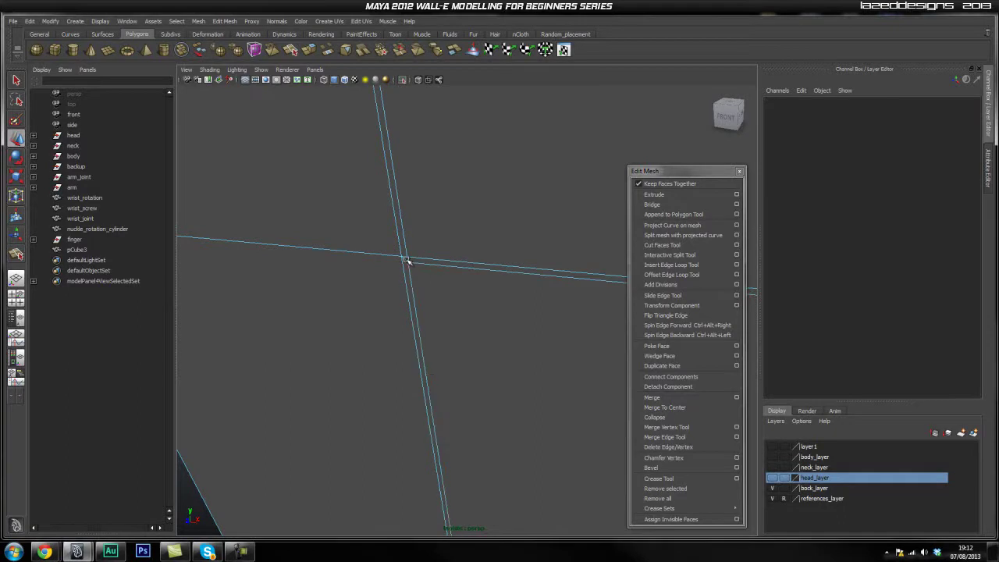
click(406, 260)
shift+right_drag(452, 274, 422, 284)
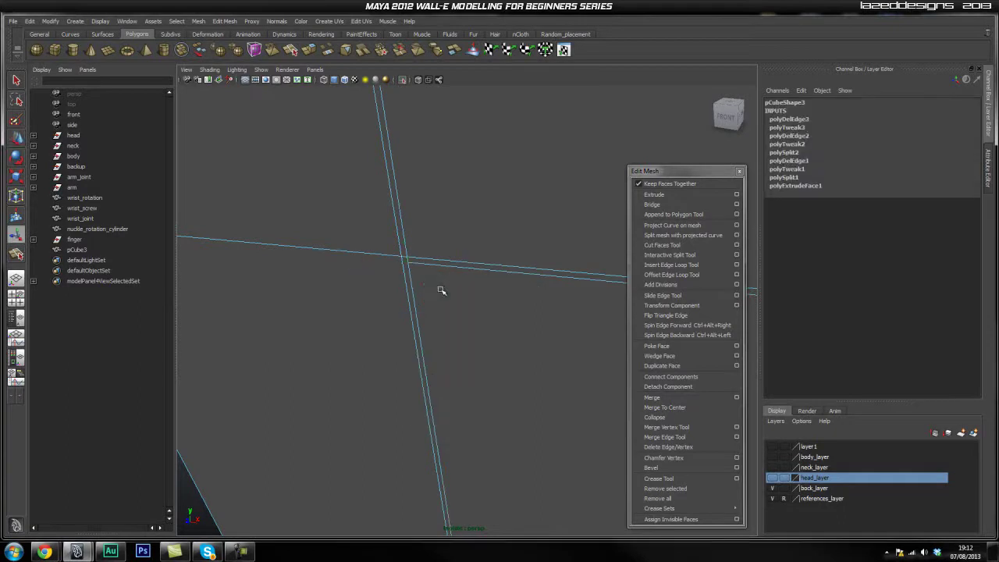
scroll(442, 290, down, 5)
alt+drag(571, 334, 340, 281)
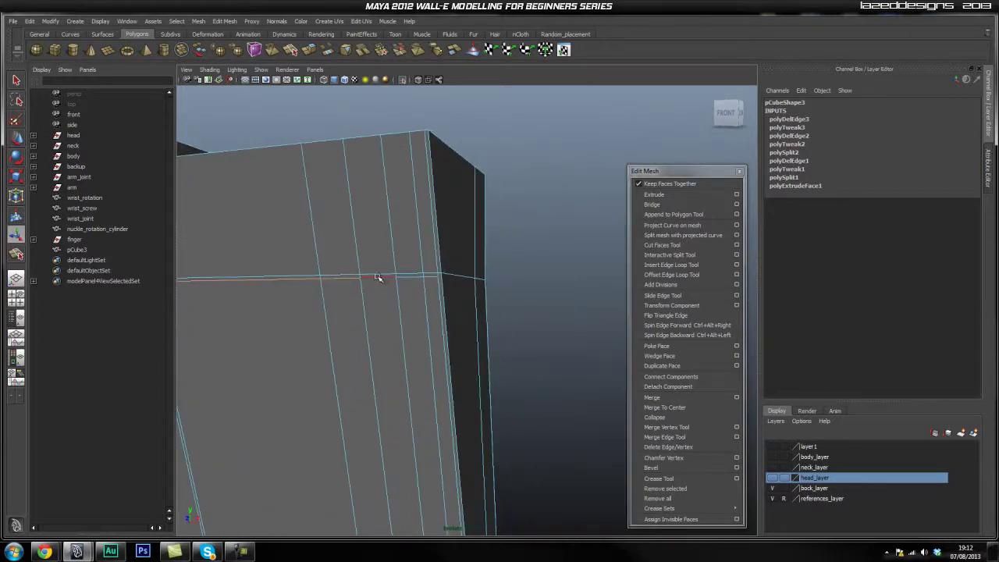
shift+right_drag(395, 243, 374, 258)
Step: Split the mesh from the front inset's lower inner corner, across the block's underside, up to the back inset's matching corner
scroll(469, 303, down, 2)
alt+drag(424, 322, 468, 283)
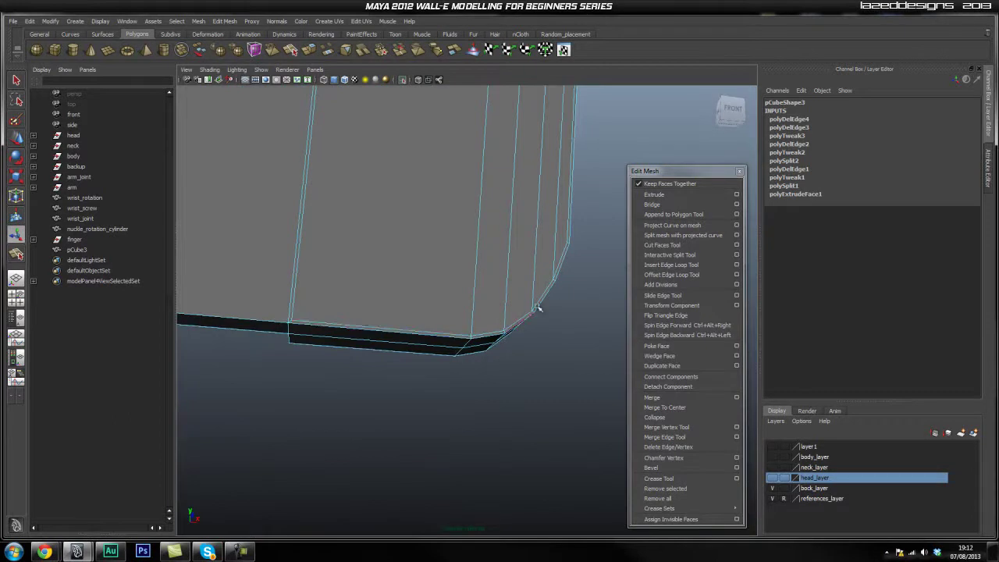
alt+middle_drag(570, 232, 495, 504)
alt+drag(549, 118, 372, 320)
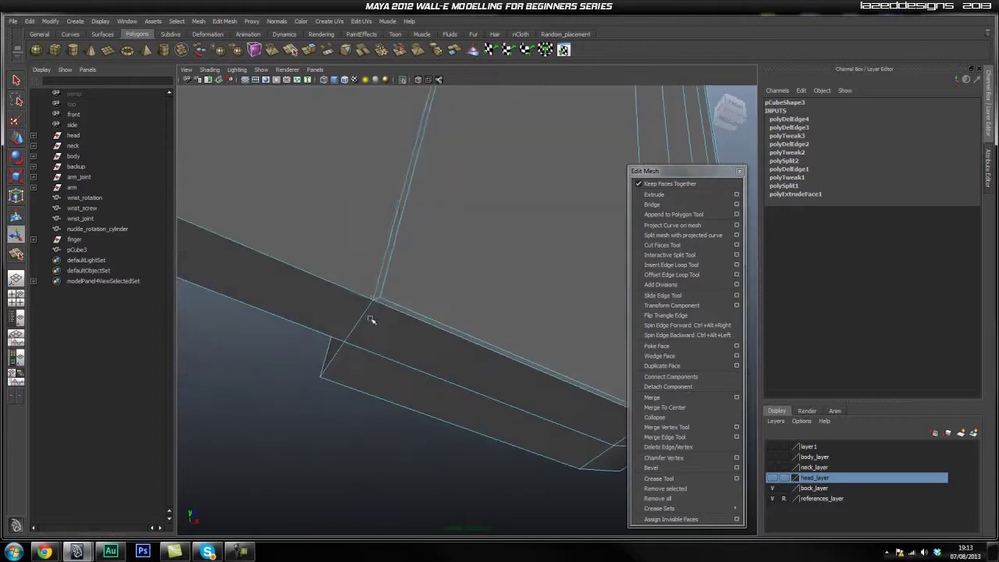
click(679, 256)
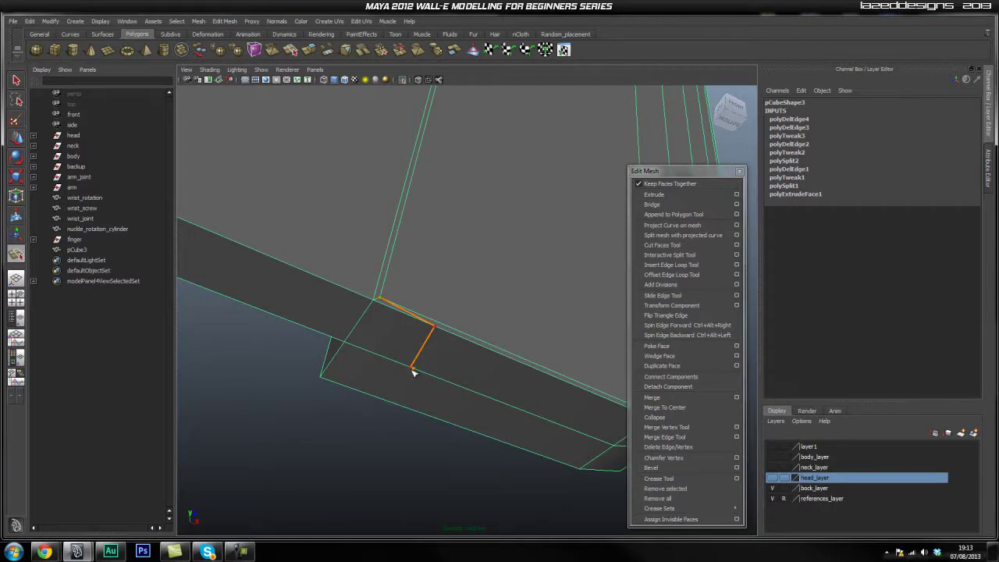
alt+drag(394, 403, 465, 391)
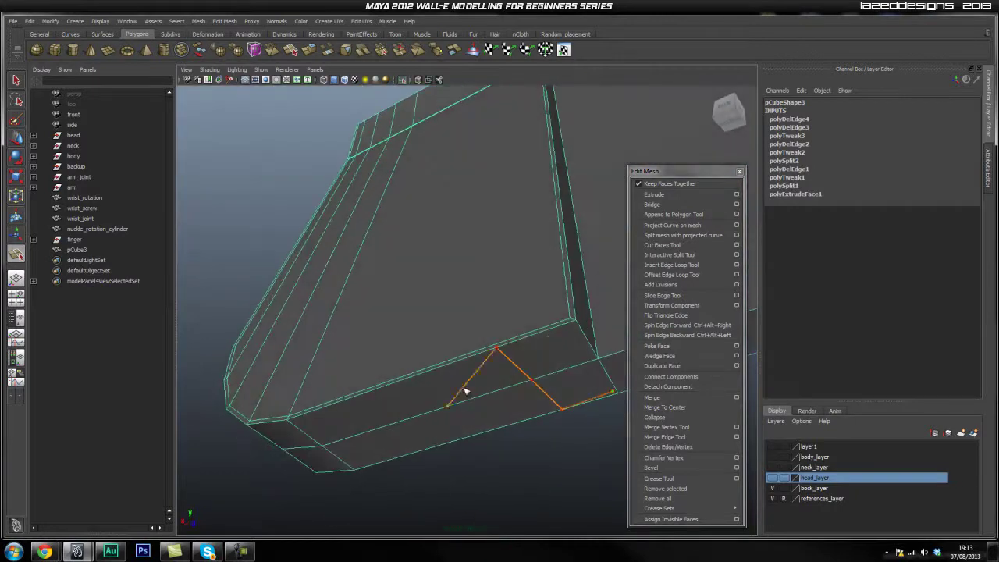
click(571, 320)
key(Return)
Step: Move the underside split line's vertices sideways so the line aligns with the insets' lower inner corners
alt+drag(568, 323, 511, 336)
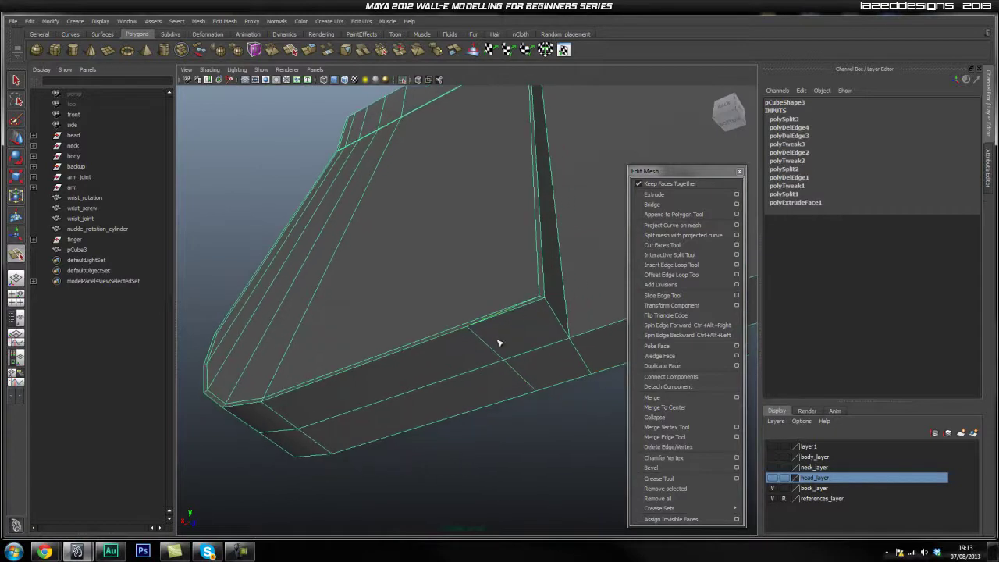
right_drag(476, 322, 436, 304)
click(466, 328)
key(w)
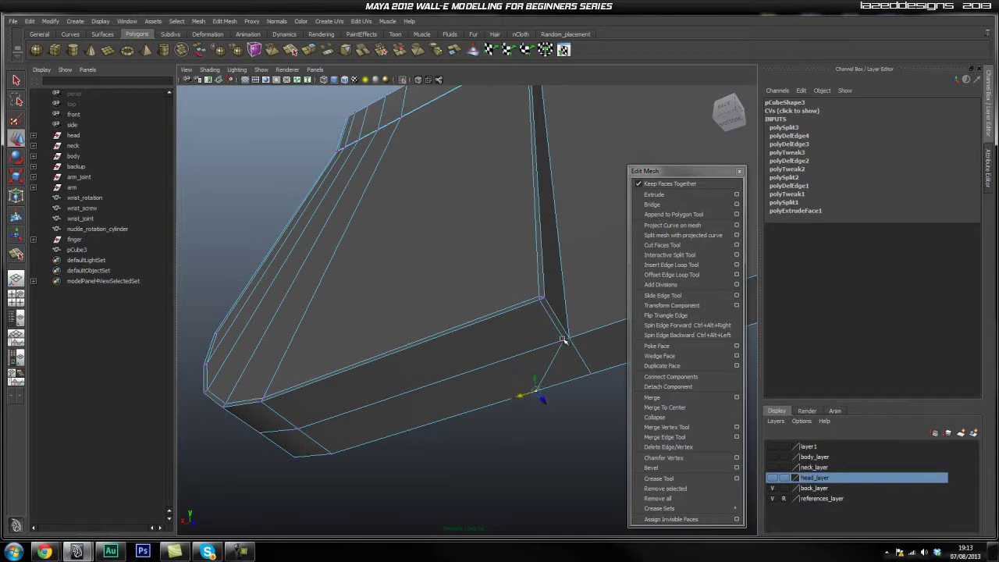
Step: Delete the short diagonal edges at the back and front insets' lower inner corners
right_drag(539, 300, 542, 273)
scroll(516, 316, up, 3)
click(576, 291)
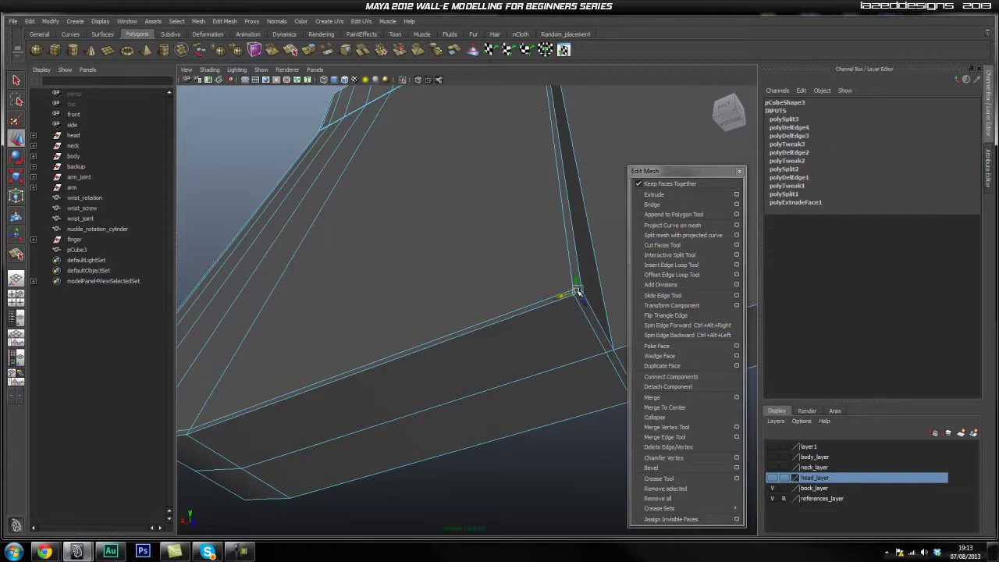
shift+right_drag(518, 278, 502, 291)
alt+drag(596, 319, 449, 310)
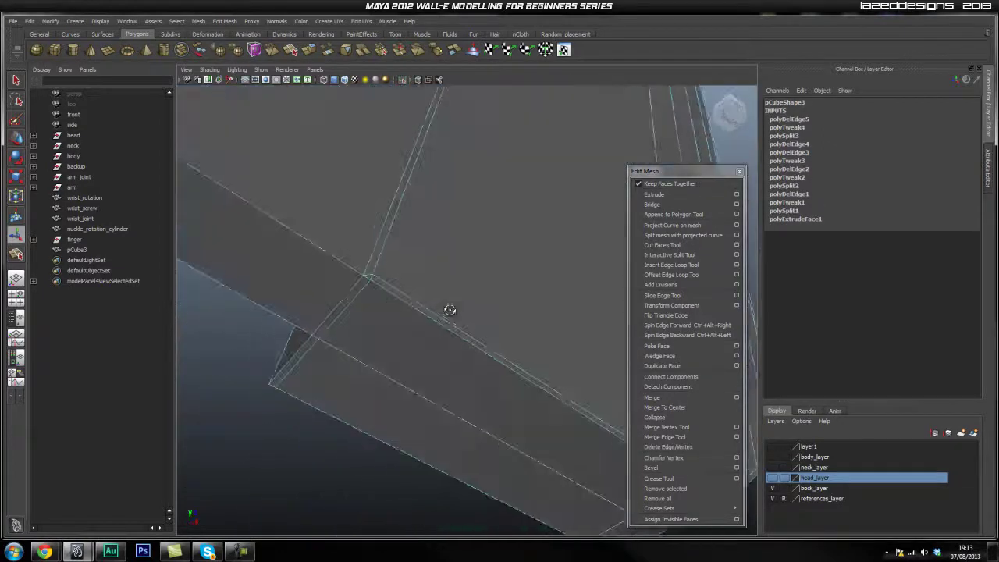
alt+right_drag(450, 310, 442, 317)
click(357, 283)
shift+right_drag(356, 281, 331, 290)
Step: Insert an edge loop around the block section beside the inset, just above its lower edge and level with the inset border
alt+drag(451, 331, 444, 223)
alt+middle_drag(444, 223, 428, 312)
mouse_move(427, 312)
alt+mouse_down()
mouse_move(453, 341)
mouse_move(417, 341)
mouse_move(437, 383)
mouse_move(512, 333)
mouse_move(502, 351)
mouse_move(457, 312)
mouse_move(502, 208)
mouse_move(525, 318)
mouse_move(375, 330)
mouse_move(424, 313)
alt+mouse_up()
alt+middle_drag(424, 312, 455, 218)
alt+drag(455, 217, 370, 344)
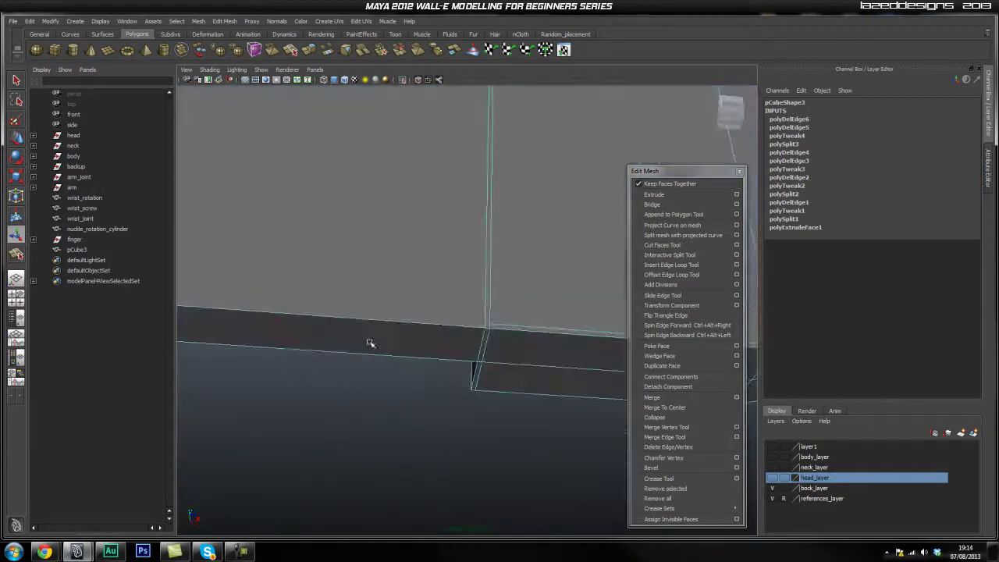
click(683, 266)
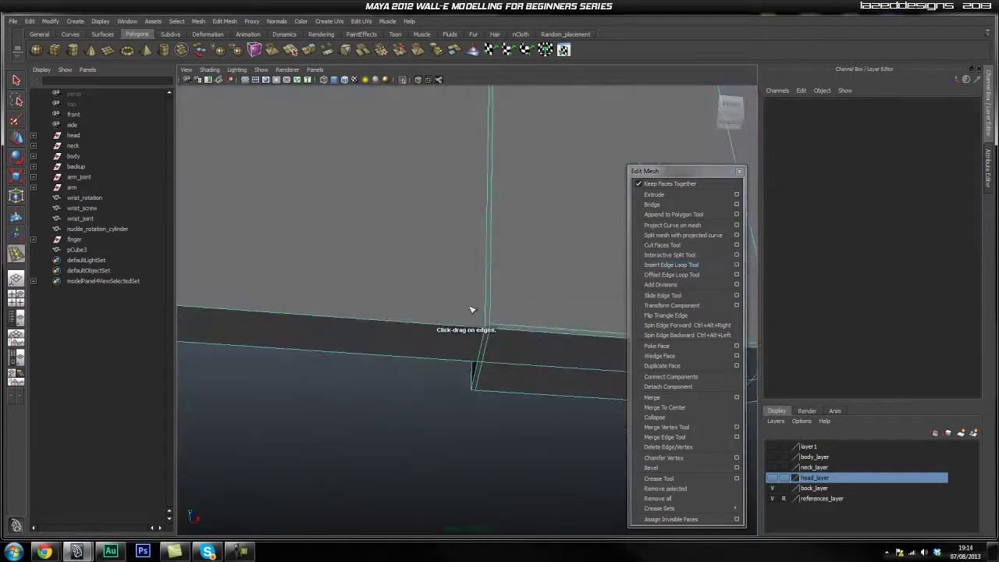
drag(488, 311, 486, 303)
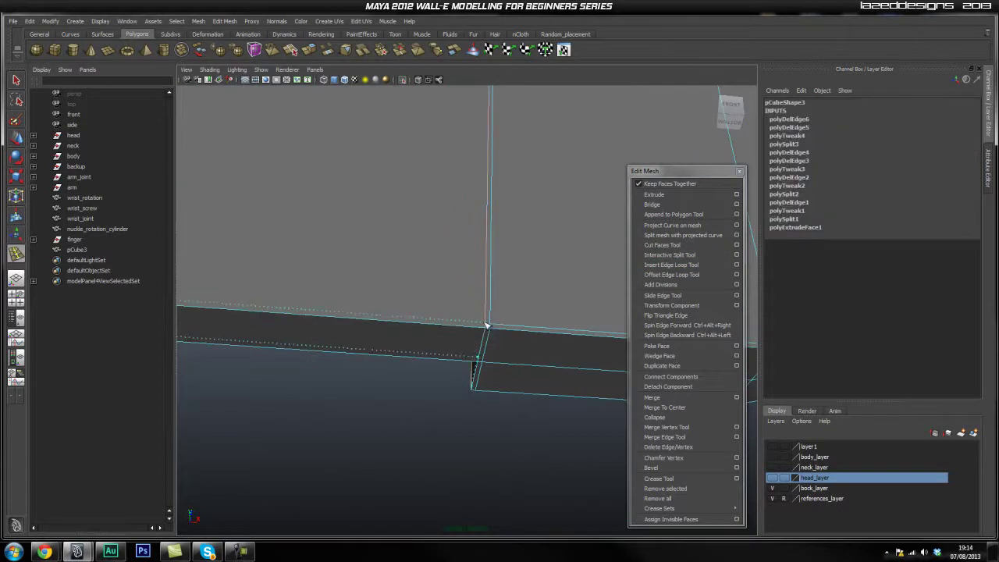
drag(487, 328, 513, 352)
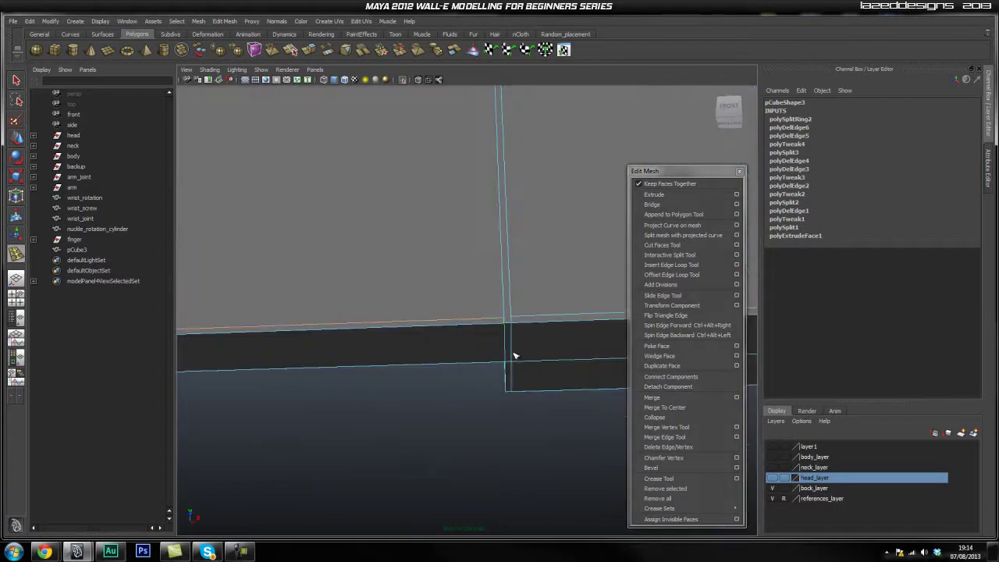
Step: Split the faces on the front and back to connect the new loop's ends to the insets' lower inner corners
click(687, 256)
click(509, 318)
alt+drag(506, 375, 475, 263)
click(486, 289)
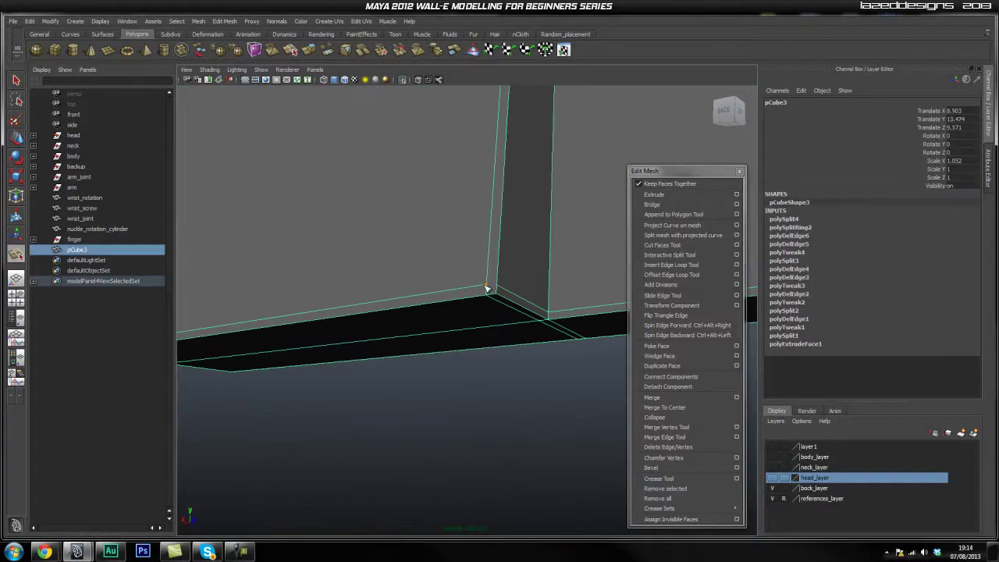
key(Return)
Step: Insert an edge loop around the block's sides just below its top edge
mouse_move(594, 297)
alt+mouse_down()
mouse_move(446, 261)
mouse_move(391, 289)
mouse_move(484, 279)
mouse_move(408, 284)
mouse_move(318, 312)
mouse_move(457, 279)
mouse_move(415, 201)
mouse_move(386, 201)
mouse_move(290, 274)
mouse_move(406, 277)
mouse_move(483, 296)
mouse_move(500, 287)
mouse_move(464, 279)
mouse_move(520, 270)
mouse_move(359, 251)
mouse_move(348, 270)
mouse_move(404, 286)
mouse_move(370, 279)
alt+mouse_up()
alt+drag(455, 258, 677, 110)
click(712, 94)
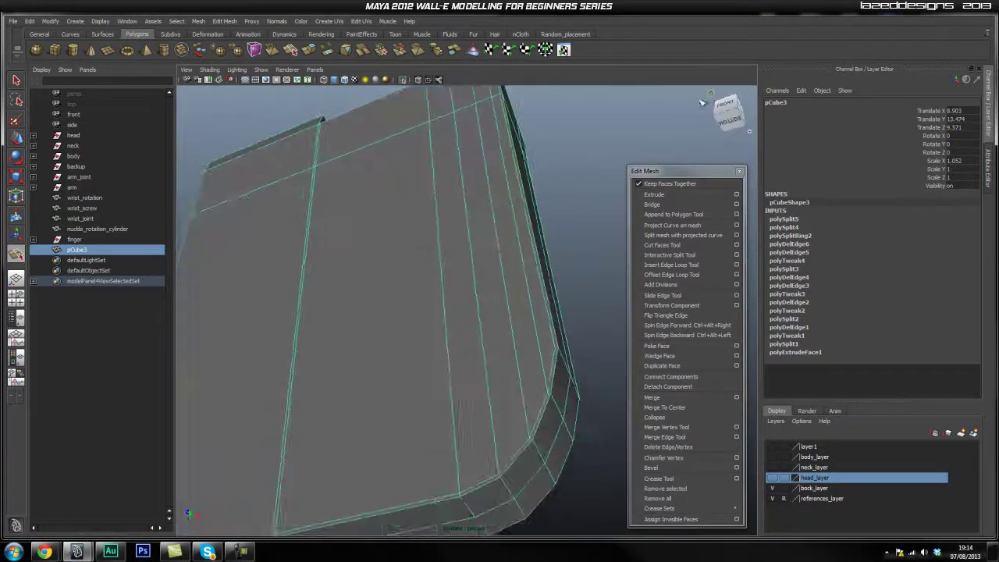
scroll(408, 223, up, 8)
alt+middle_drag(493, 162, 492, 200)
scroll(500, 203, up, 4)
alt+drag(505, 205, 494, 207)
alt+middle_drag(493, 208, 390, 249)
key(q)
alt+drag(434, 228, 539, 312)
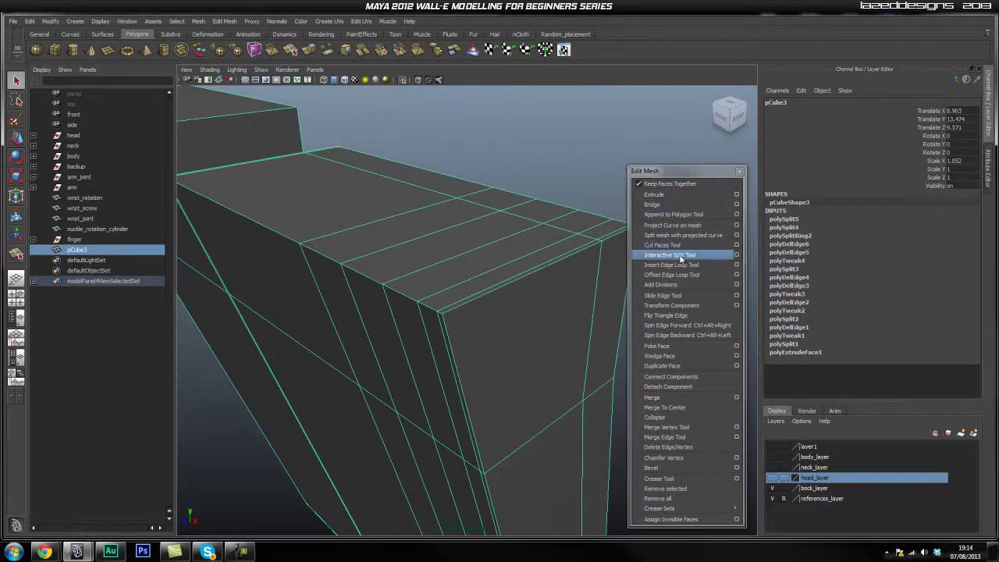
click(673, 265)
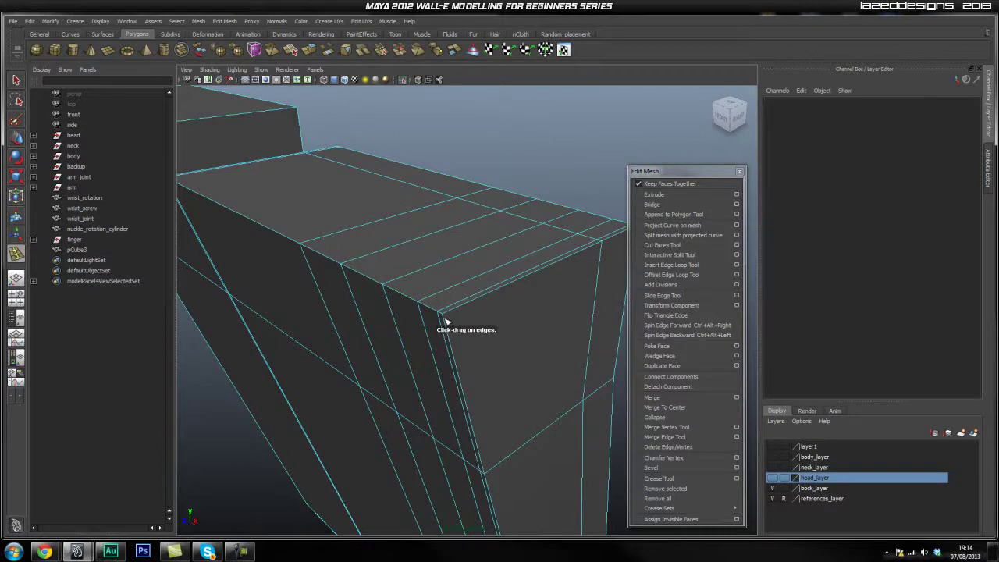
drag(442, 323, 445, 324)
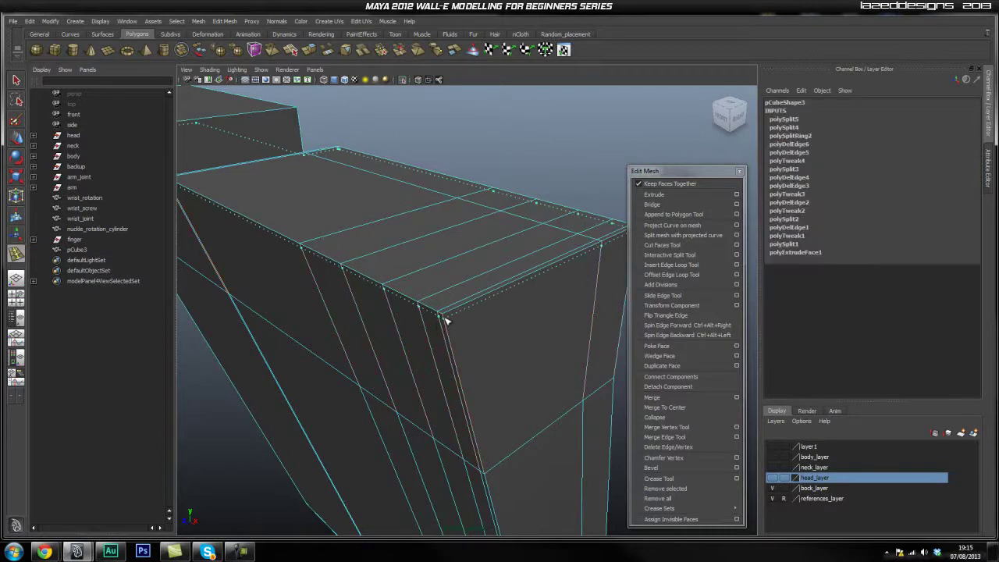
Step: Insert supporting edge loops just below the block's top edge, along the raised section's base and top, and on both sides of its front corner
mouse_move(446, 319)
mouse_down()
mouse_move(437, 319)
mouse_move(468, 320)
mouse_move(473, 333)
mouse_move(460, 333)
mouse_move(544, 341)
mouse_move(422, 317)
mouse_move(470, 362)
mouse_move(377, 283)
mouse_move(444, 335)
mouse_up()
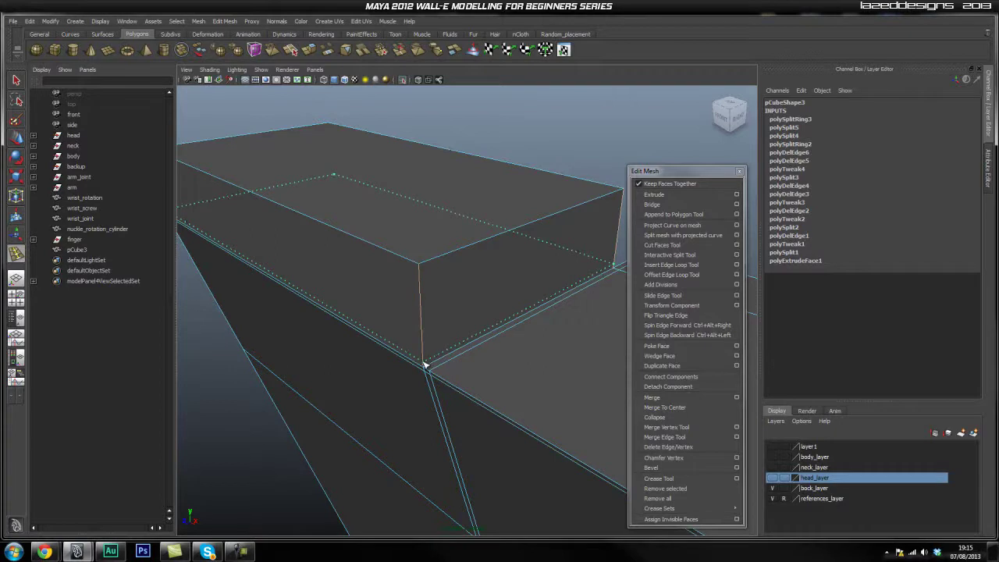
click(425, 365)
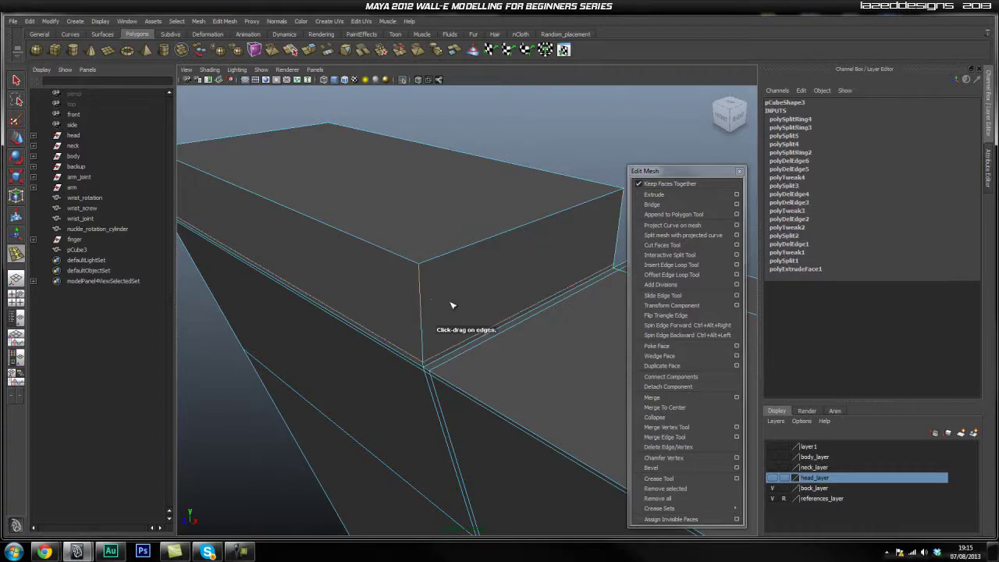
click(422, 270)
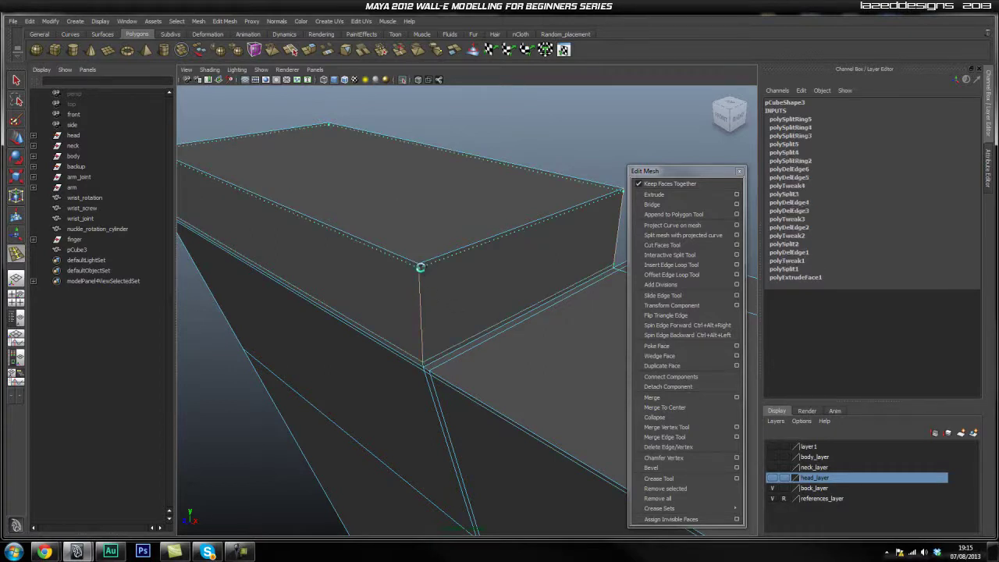
click(424, 264)
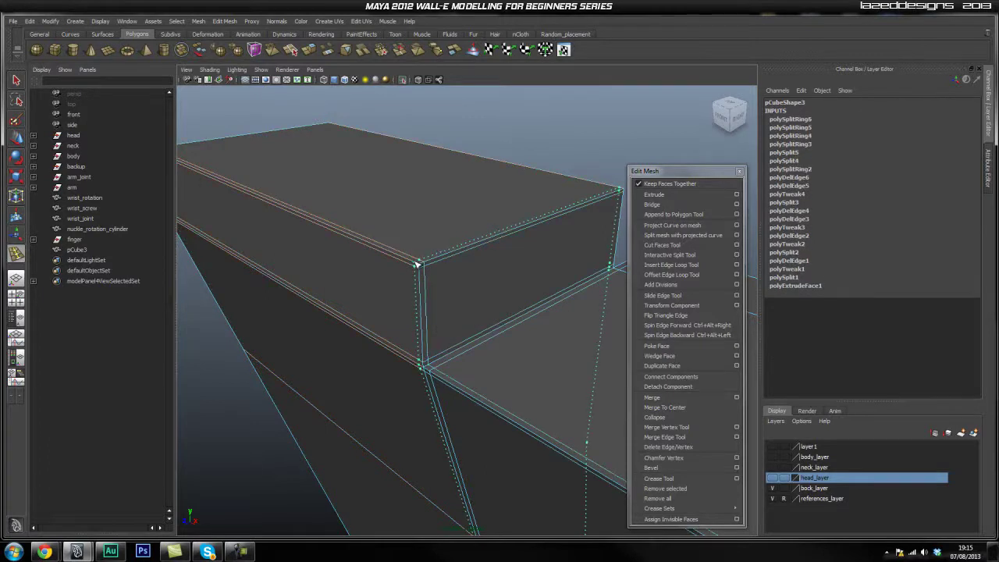
click(418, 265)
Step: Insert supporting edge loops beside the edges where the raised section meets the lower ledge and down the back corner
alt+drag(539, 287, 312, 302)
alt+drag(327, 290, 492, 361)
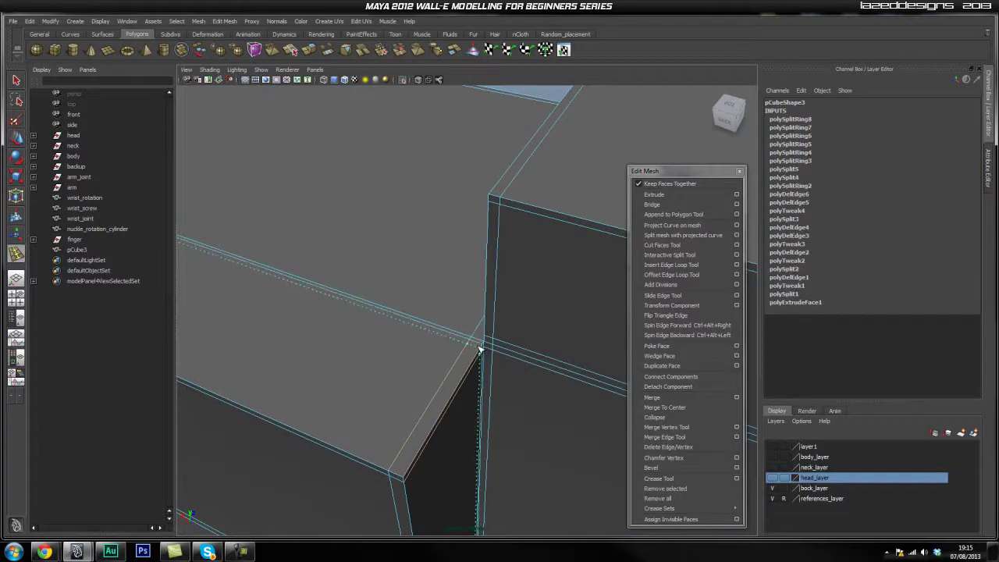
alt+drag(462, 387, 500, 378)
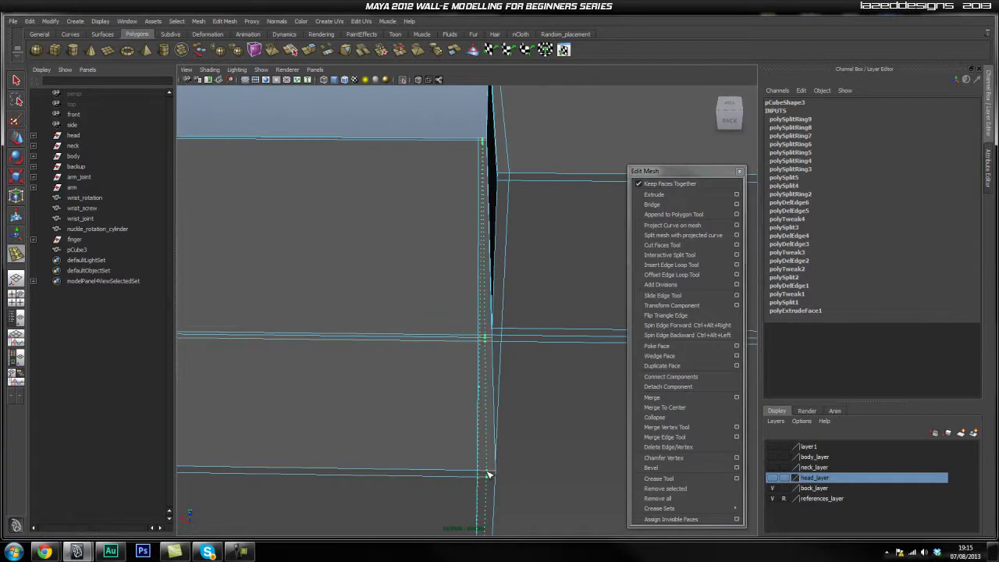
alt+drag(508, 352, 512, 369)
alt+drag(509, 333, 559, 357)
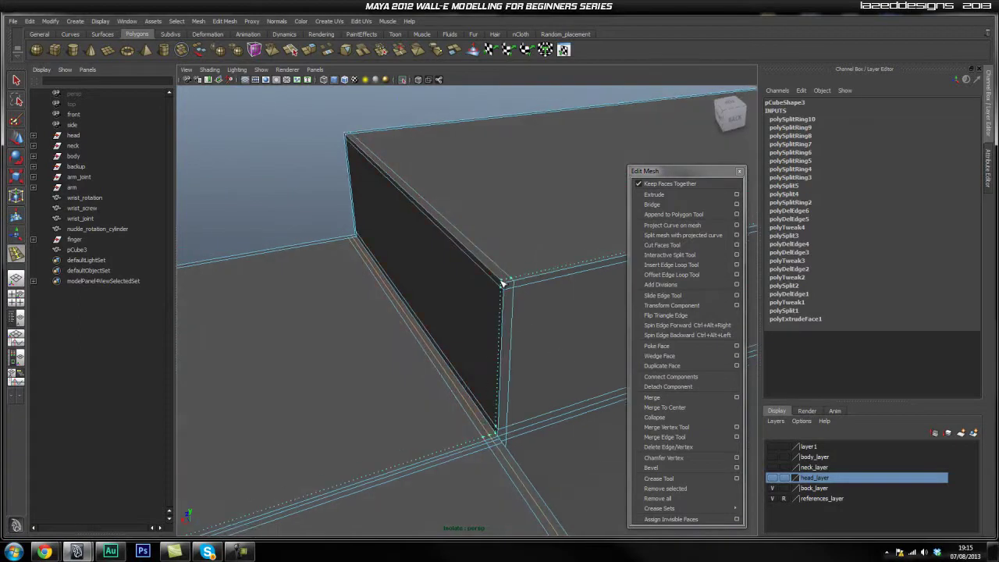
alt+drag(530, 382, 513, 345)
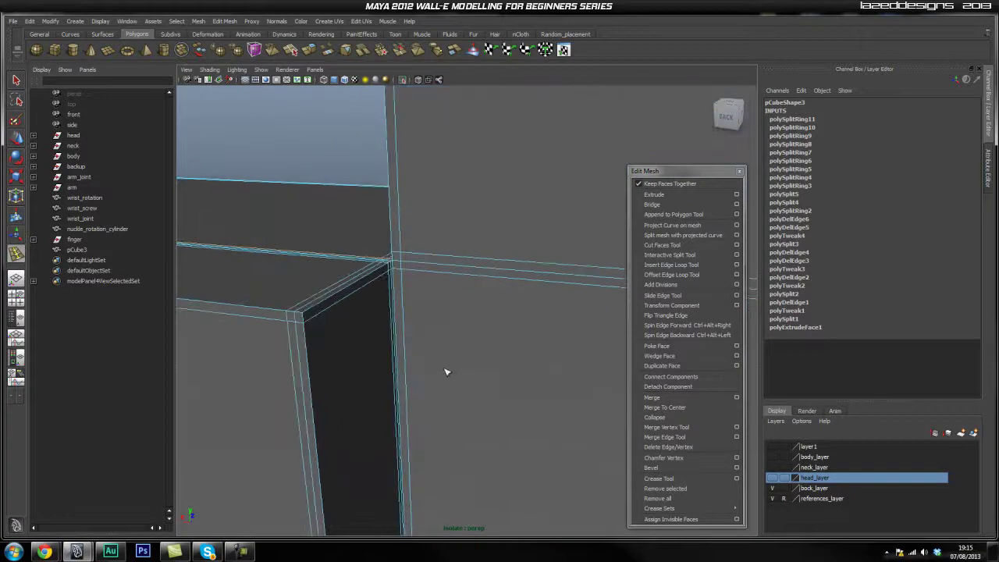
Step: Delete the extra edge loop running around the block's sides next to the lower horizontal loop
alt+drag(437, 367, 347, 353)
key(q)
right_drag(346, 348, 352, 345)
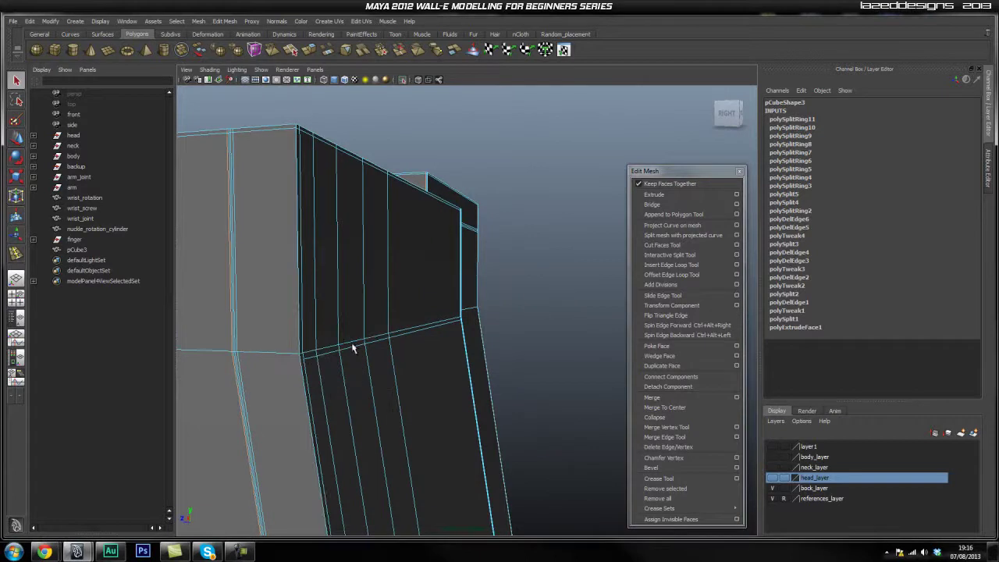
alt+drag(352, 347, 500, 356)
alt+middle_drag(453, 376, 434, 234)
alt+right_drag(422, 352, 305, 364)
alt+middle_drag(399, 406, 421, 223)
alt+middle_drag(434, 406, 453, 173)
alt+drag(441, 216, 458, 297)
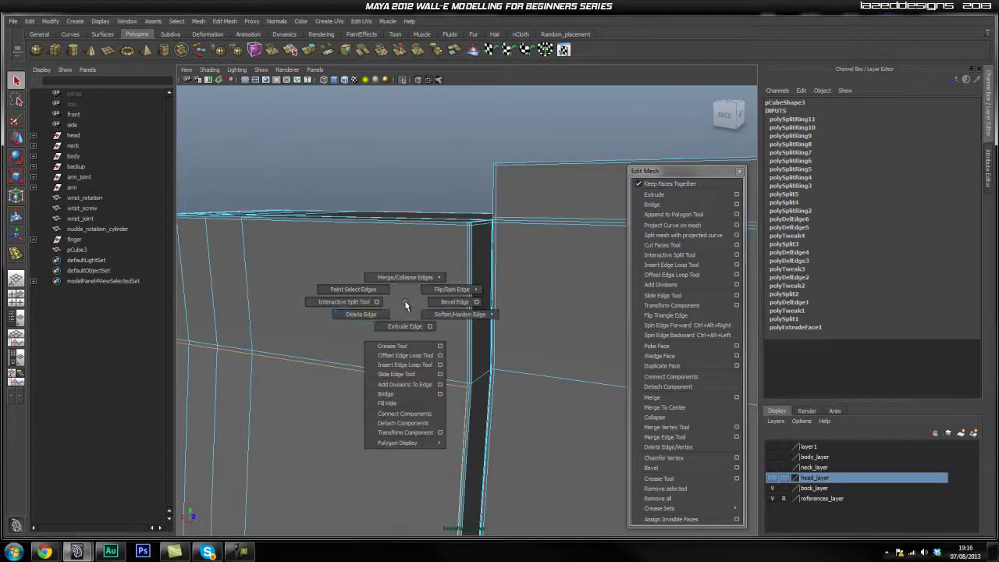
shift+right_drag(385, 310, 383, 308)
Step: Insert supporting edge loops down the block's outer side, close to the raised section's vertical corner edges
alt+drag(383, 308, 484, 302)
alt+drag(473, 268, 428, 304)
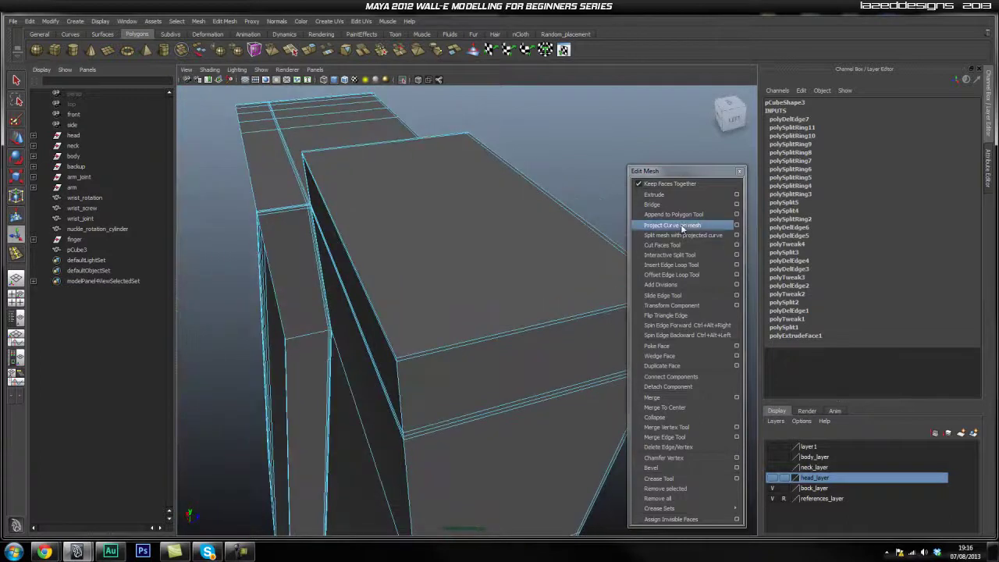
click(671, 265)
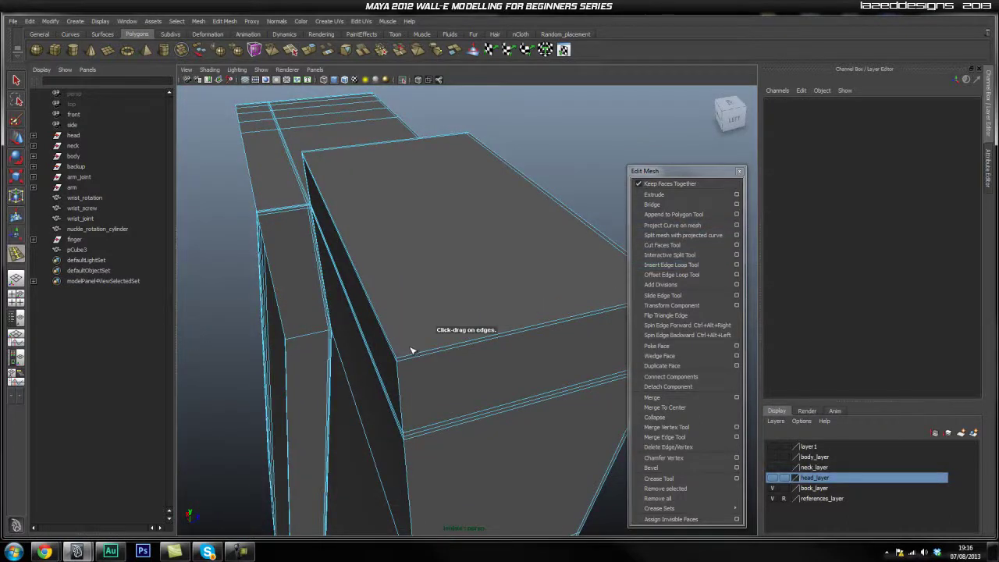
click(401, 359)
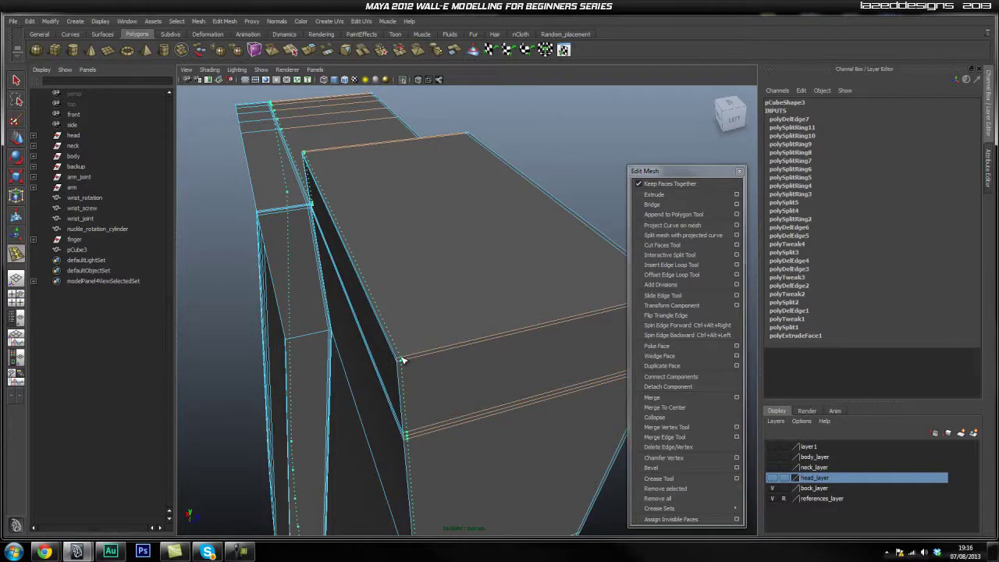
alt+right_drag(404, 361, 466, 372)
alt+middle_drag(523, 351, 428, 388)
alt+drag(476, 377, 438, 359)
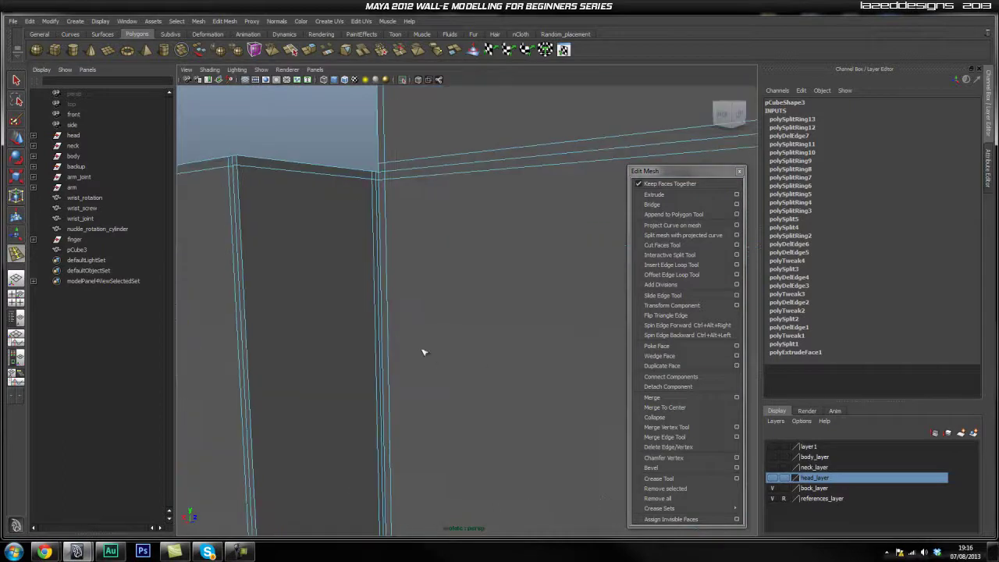
Step: Insert a supporting edge loop on the block's underside, close to the lower corner of the recessed side
alt+right_drag(426, 342, 292, 341)
alt+drag(292, 341, 486, 347)
alt+drag(397, 369, 550, 258)
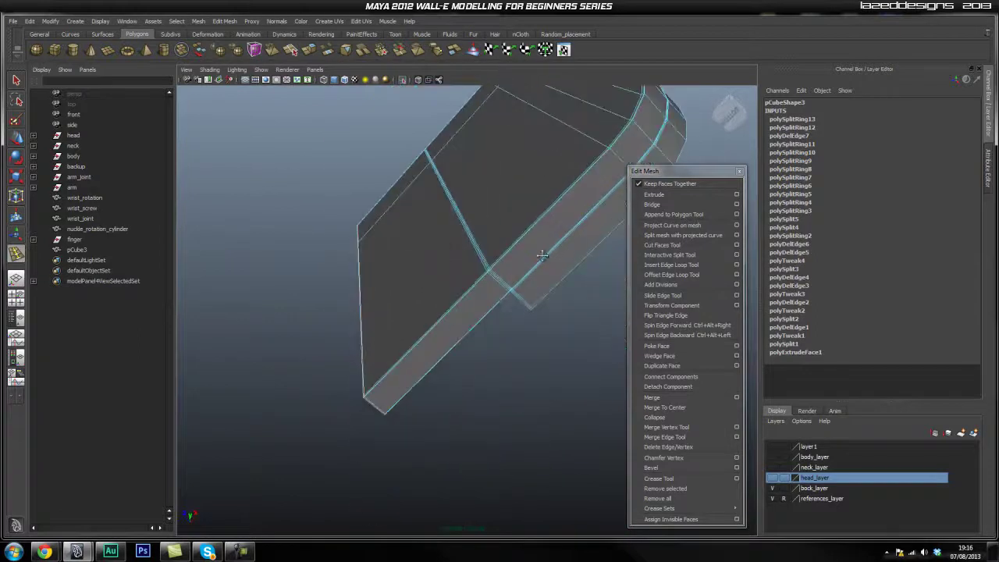
alt+drag(461, 319, 457, 285)
alt+drag(484, 320, 455, 314)
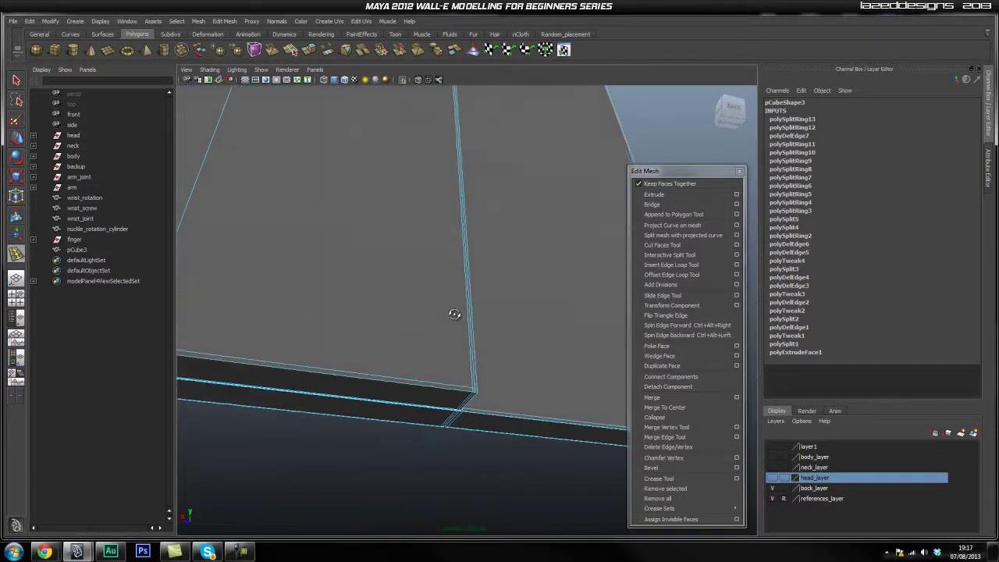
alt+drag(342, 309, 496, 288)
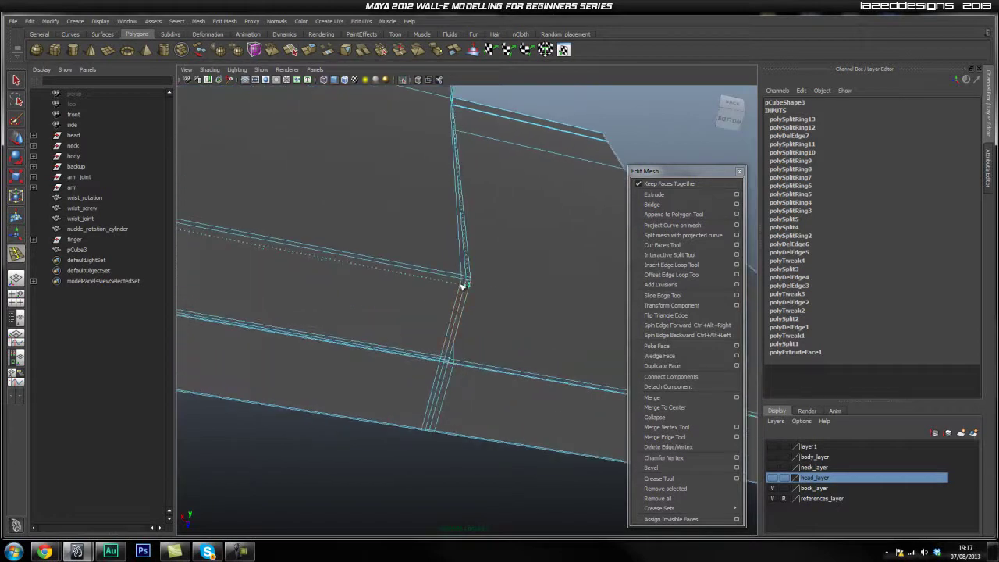
alt+drag(501, 329, 438, 341)
Step: Return to object mode, select the whole block and preview it smoothed
right_drag(425, 305, 446, 291)
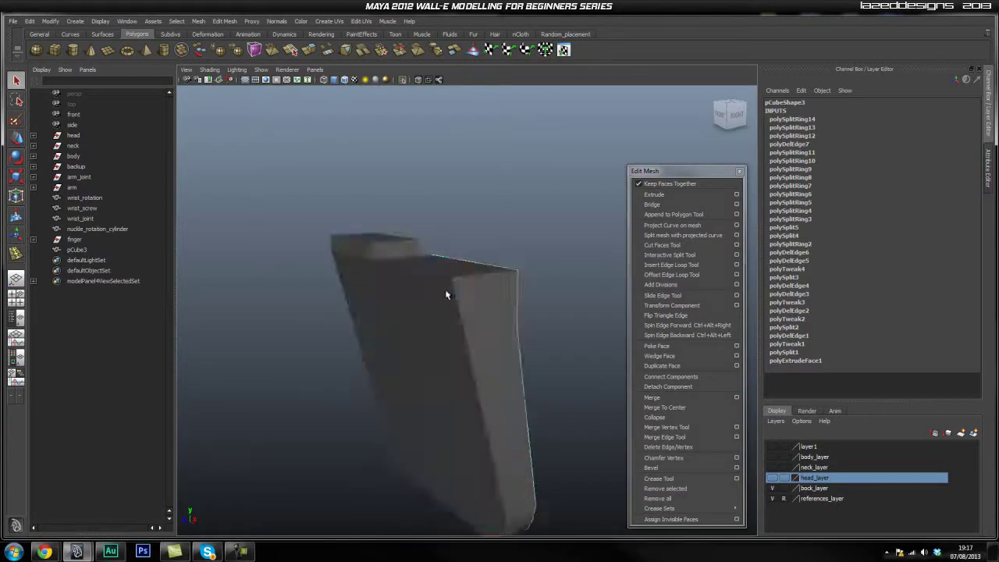
click(477, 304)
click(544, 317)
alt+drag(416, 379, 367, 377)
alt+drag(476, 316, 547, 342)
alt+drag(477, 333, 359, 339)
click(315, 346)
alt+right_drag(326, 326, 414, 327)
alt+right_drag(492, 328, 302, 315)
alt+middle_drag(304, 314, 308, 316)
key(3)
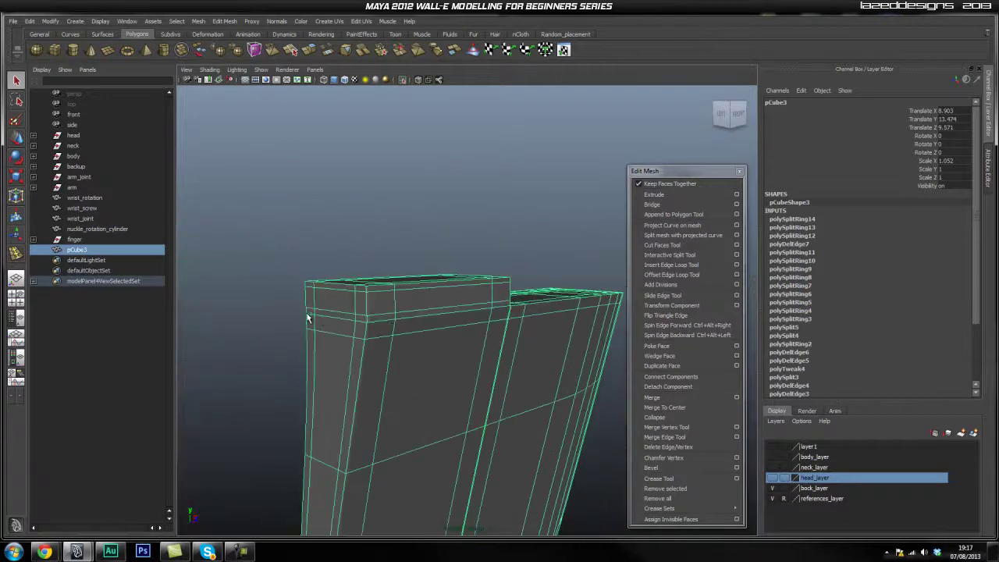
Step: Examine the block's curved lower end and its supporting edge loops from several sides
alt+drag(405, 384, 387, 349)
scroll(388, 335, up, 3)
alt+drag(393, 313, 473, 328)
click(523, 367)
click(459, 353)
click(508, 377)
click(485, 336)
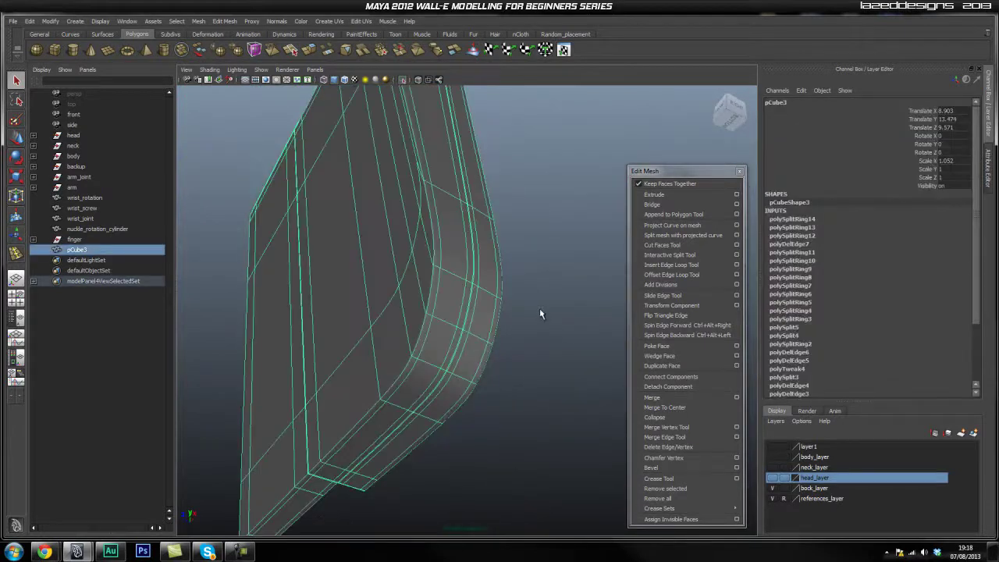
scroll(540, 314, up, 5)
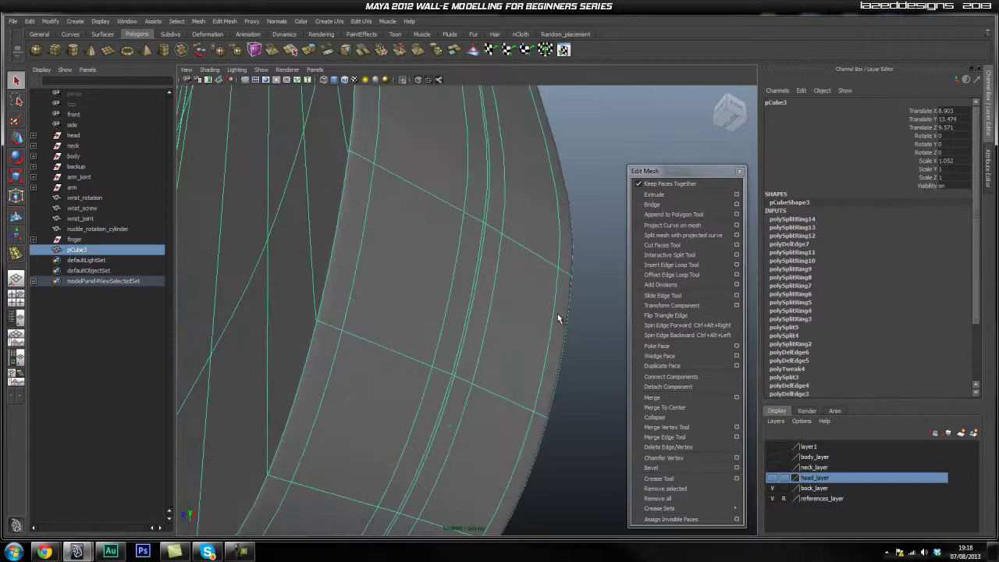
alt+drag(558, 318, 499, 348)
alt+drag(523, 309, 416, 369)
alt+drag(467, 316, 414, 297)
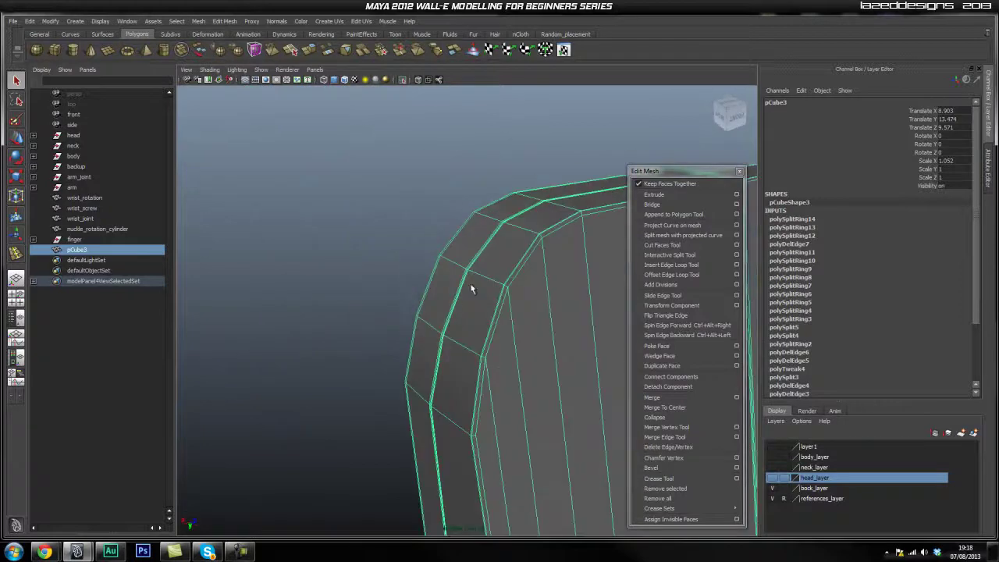
alt+drag(461, 331, 437, 353)
Step: Delete the surplus edge loop across the lower ledge beside the raised section's inner corner
right_drag(381, 320, 384, 299)
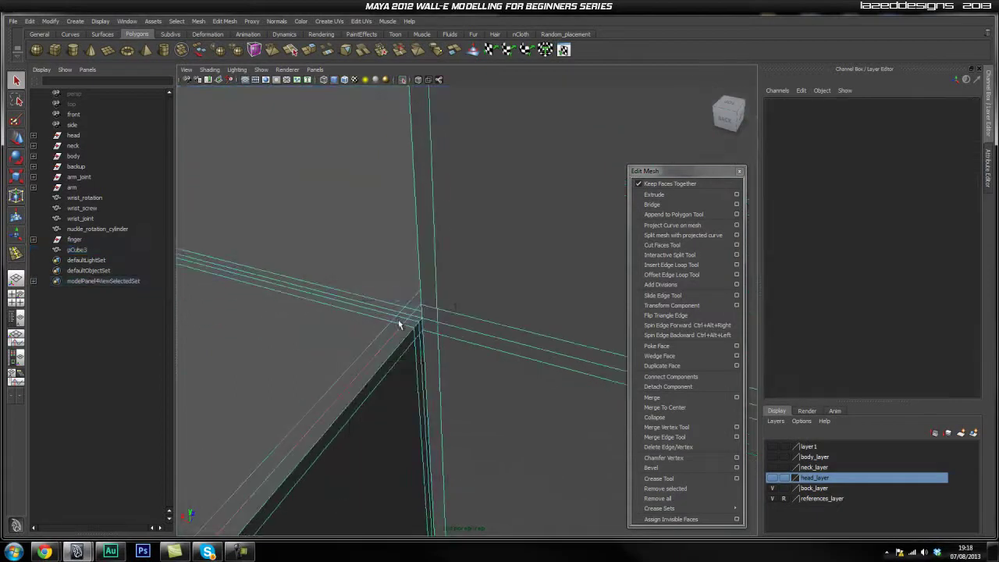
click(407, 326)
shift+right_drag(407, 297, 381, 310)
alt+drag(341, 320, 411, 331)
alt+middle_drag(489, 324, 383, 339)
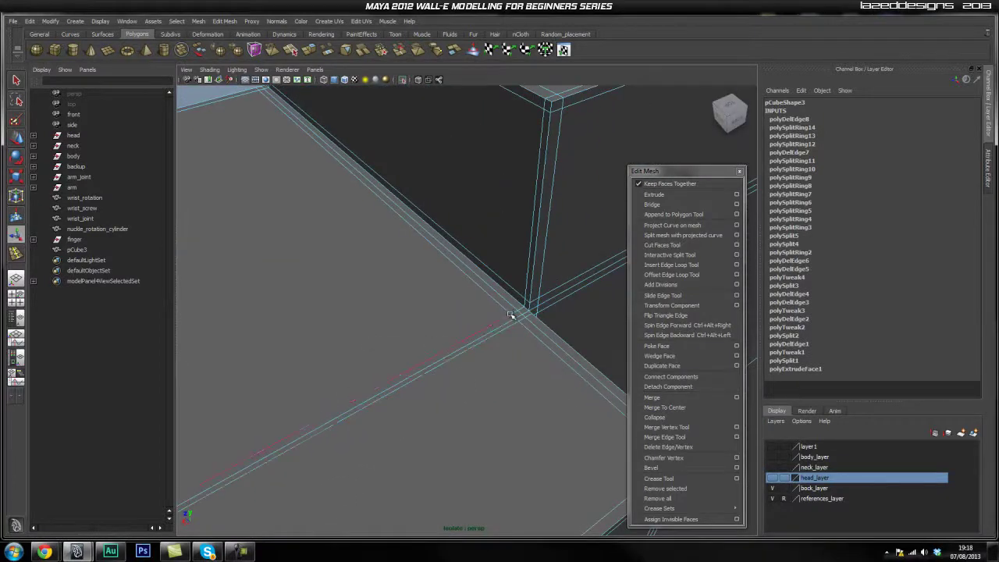
Step: Switch the block's smooth preview on and off to check the shading at the raised section's inner corner
alt+drag(515, 316, 461, 314)
click(524, 281)
scroll(524, 280, down, 5)
click(353, 226)
scroll(549, 341, up, 6)
alt+drag(364, 292, 385, 308)
scroll(448, 320, up, 5)
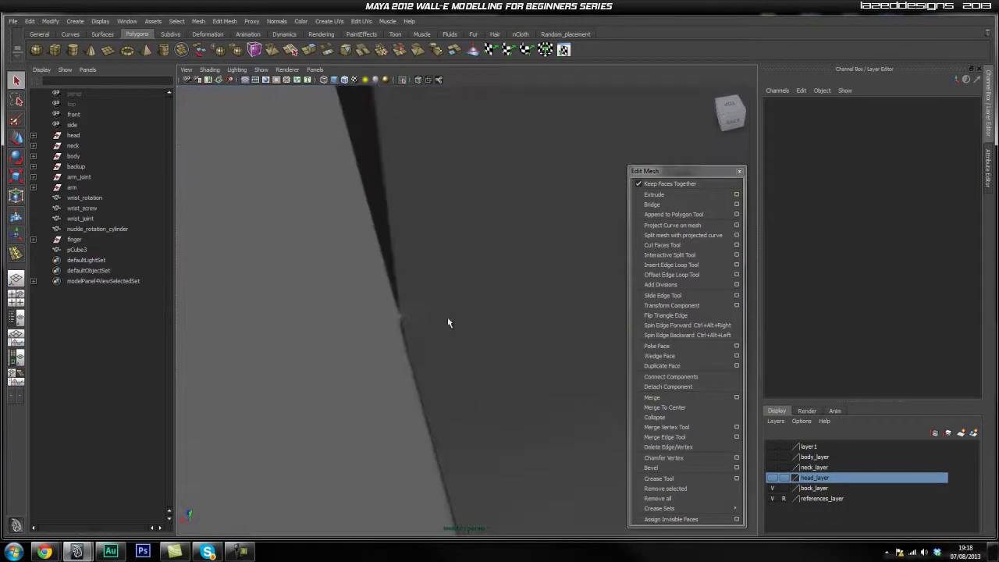
click(418, 318)
key(3)
key(1)
key(3)
key(1)
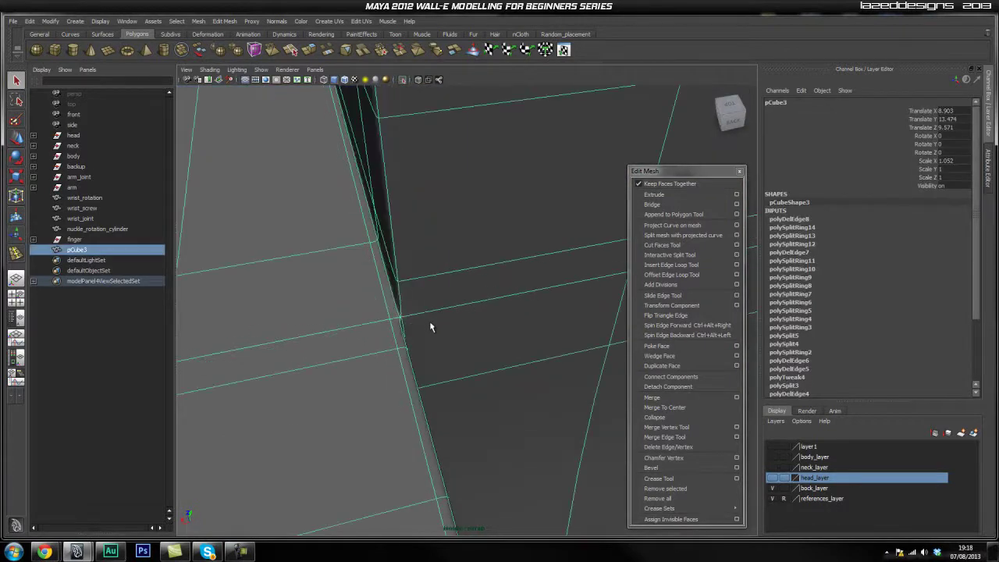
key(1)
scroll(430, 321, down, 10)
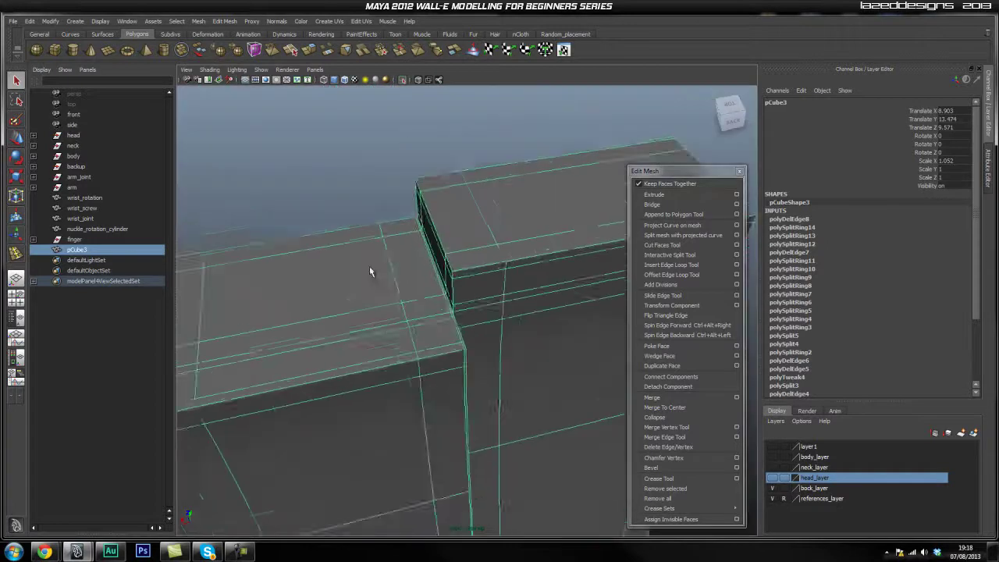
Step: Turn off view isolation to show the arm and reference images around the block again
click(395, 248)
scroll(375, 273, down, 3)
alt+drag(233, 293, 466, 385)
click(466, 385)
alt+middle_drag(467, 385, 455, 328)
alt+drag(455, 328, 376, 88)
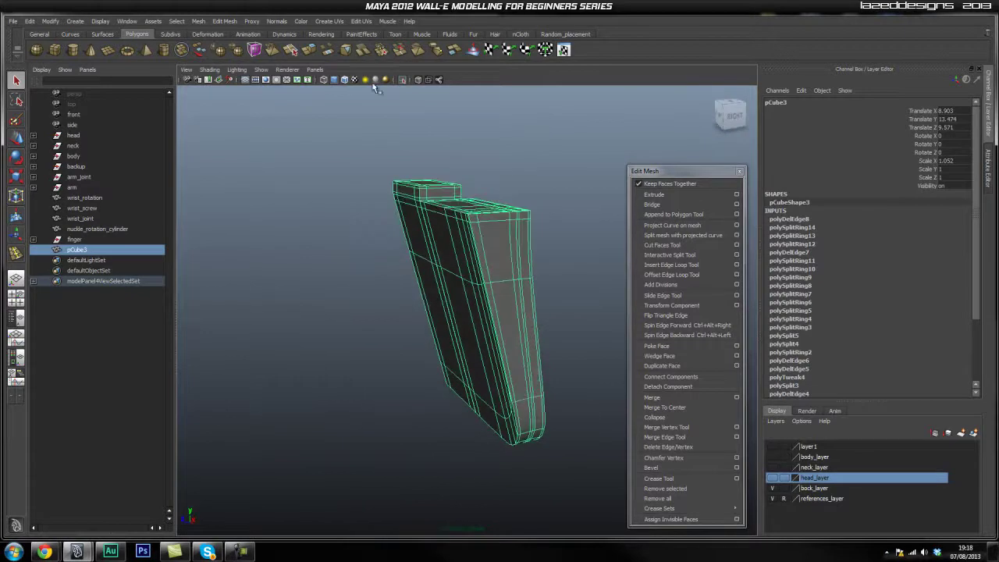
click(403, 79)
click(349, 194)
Step: Move the block up towards the knuckle cylinder to Translate Y 13.604
alt+drag(523, 320, 416, 269)
alt+drag(381, 224, 448, 296)
click(412, 305)
alt+drag(351, 290, 388, 286)
key(w)
alt+right_drag(388, 286, 464, 314)
alt+drag(410, 317, 406, 355)
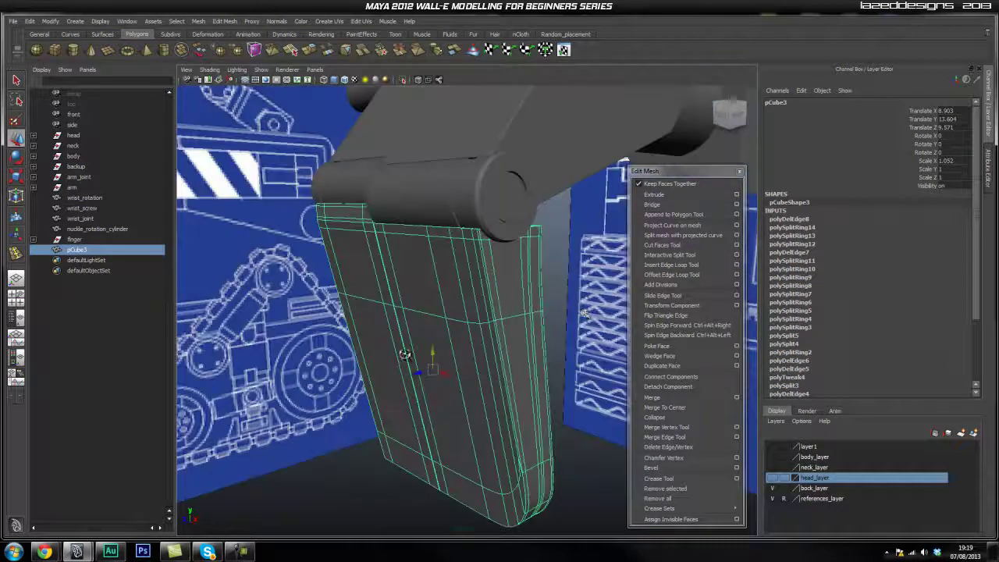
Step: Raise the block slightly further against the knuckle cylinder, to Translate Y 13.621
click(565, 311)
alt+drag(566, 311, 424, 294)
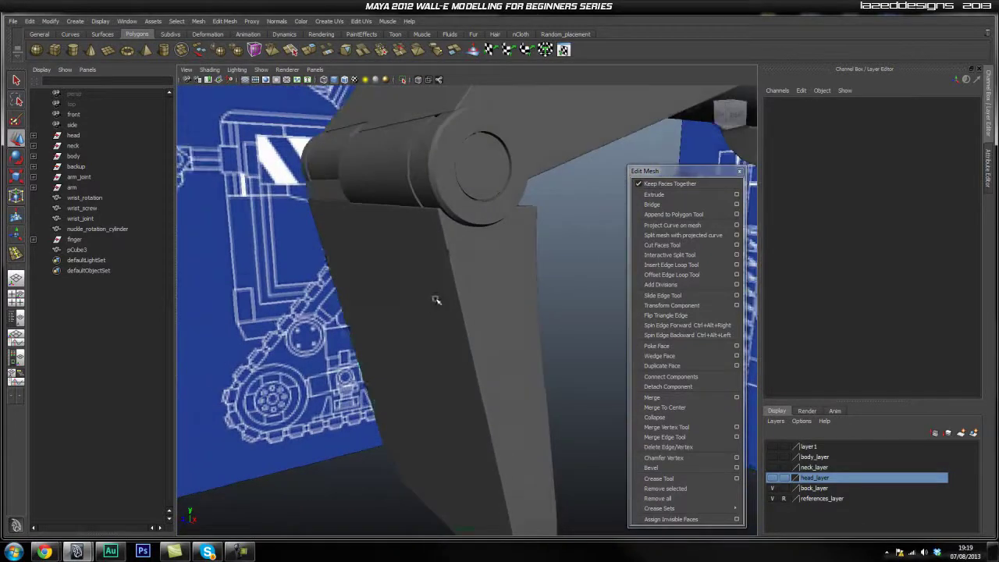
click(435, 260)
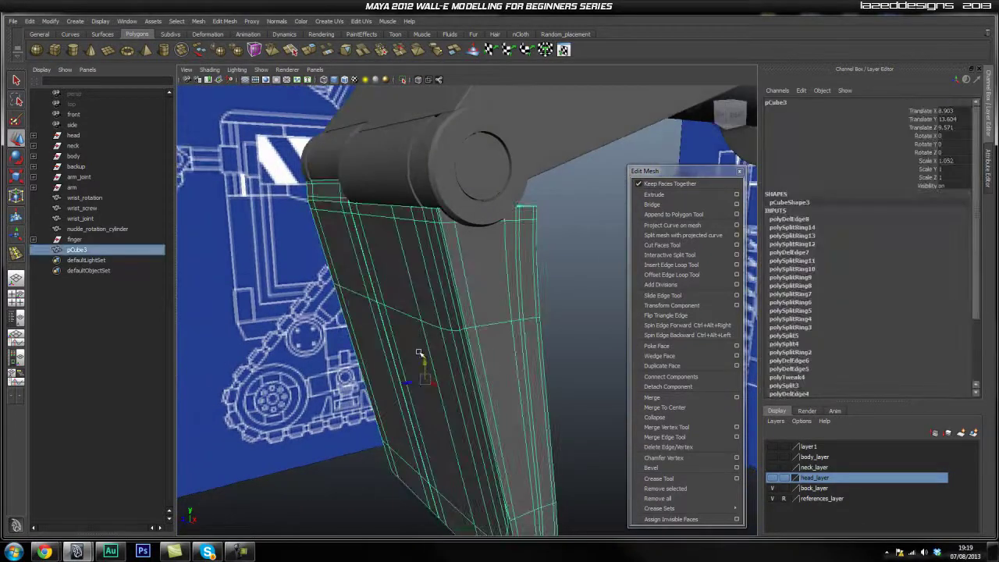
click(571, 299)
click(435, 358)
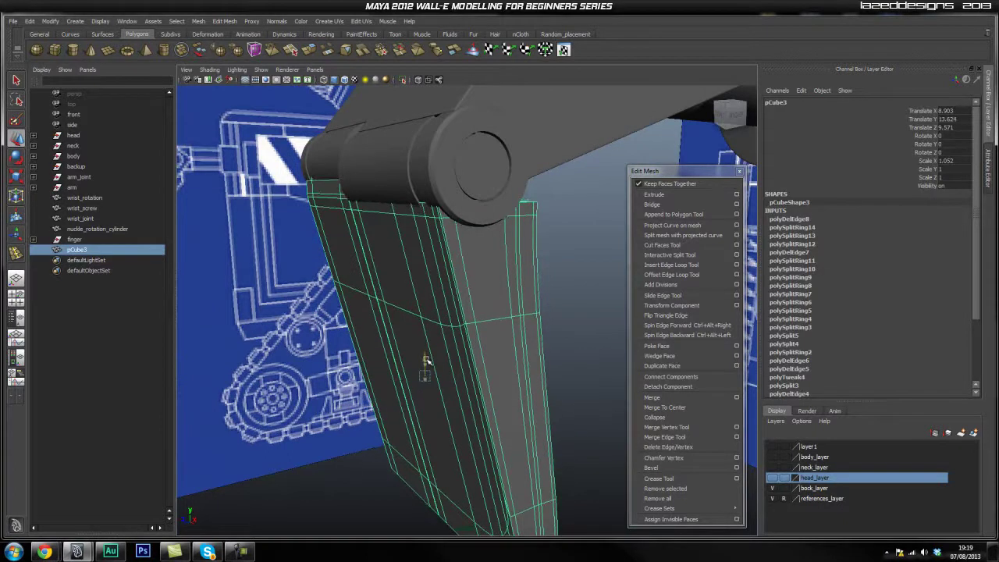
click(580, 256)
alt+drag(580, 256, 417, 283)
click(423, 267)
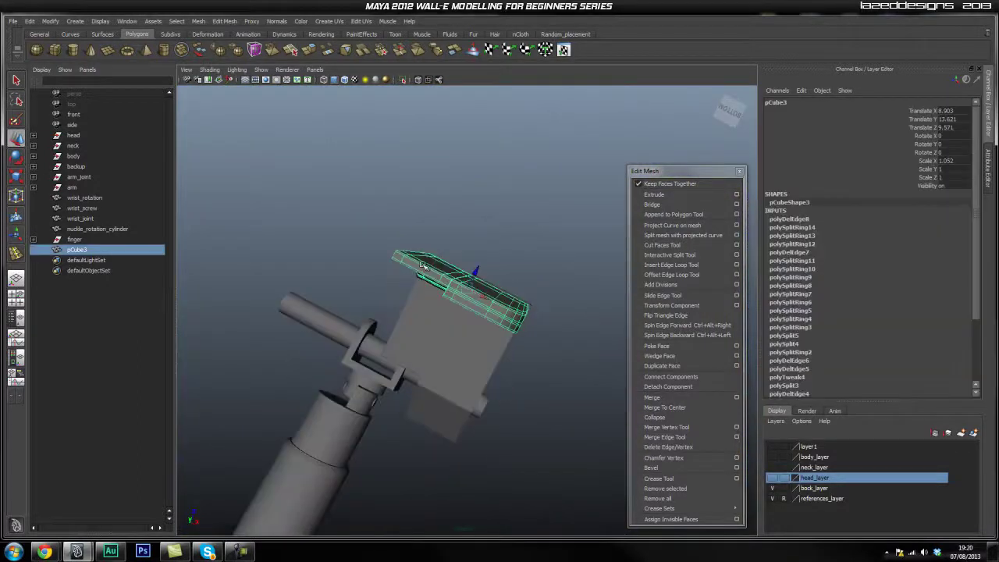
Step: Parent the pCube3 block under the finger group
click(568, 319)
alt+drag(568, 318, 534, 296)
key(f)
alt+drag(475, 319, 420, 350)
scroll(327, 330, down, 4)
click(381, 335)
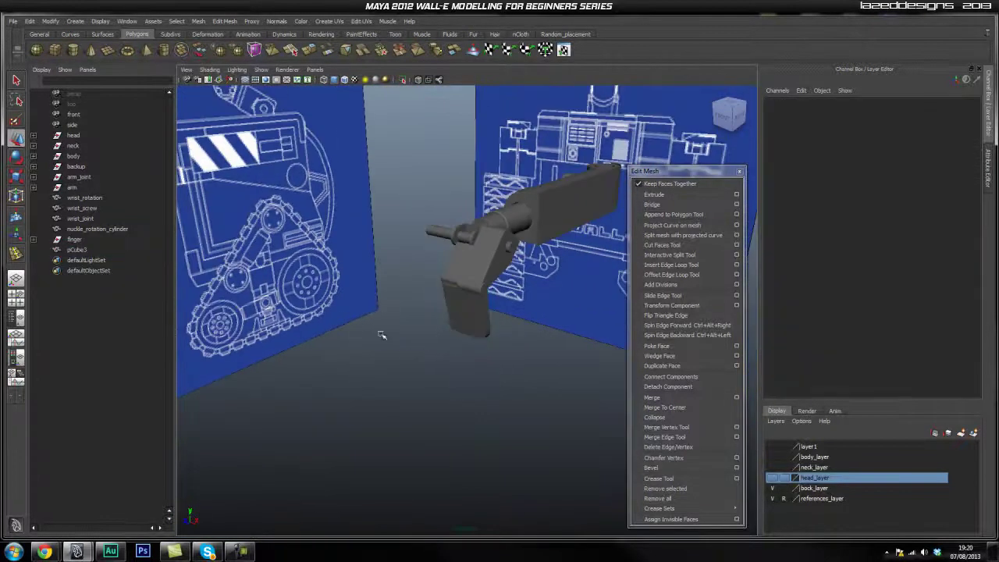
click(78, 249)
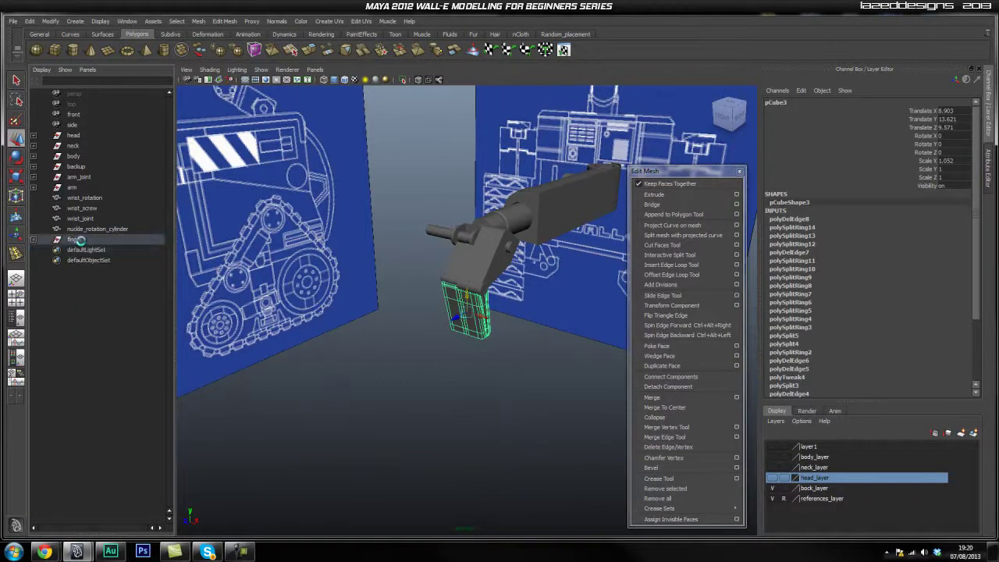
Step: Select the lower finger block and turn off its smooth preview
click(411, 370)
mouse_move(392, 330)
alt+mouse_down()
mouse_move(426, 323)
mouse_move(393, 314)
alt+mouse_up()
alt+right_drag(393, 315, 459, 319)
alt+right_drag(377, 300, 420, 286)
mouse_move(420, 287)
alt+mouse_down()
mouse_move(399, 285)
mouse_move(426, 268)
alt+mouse_up()
click(415, 273)
key(1)
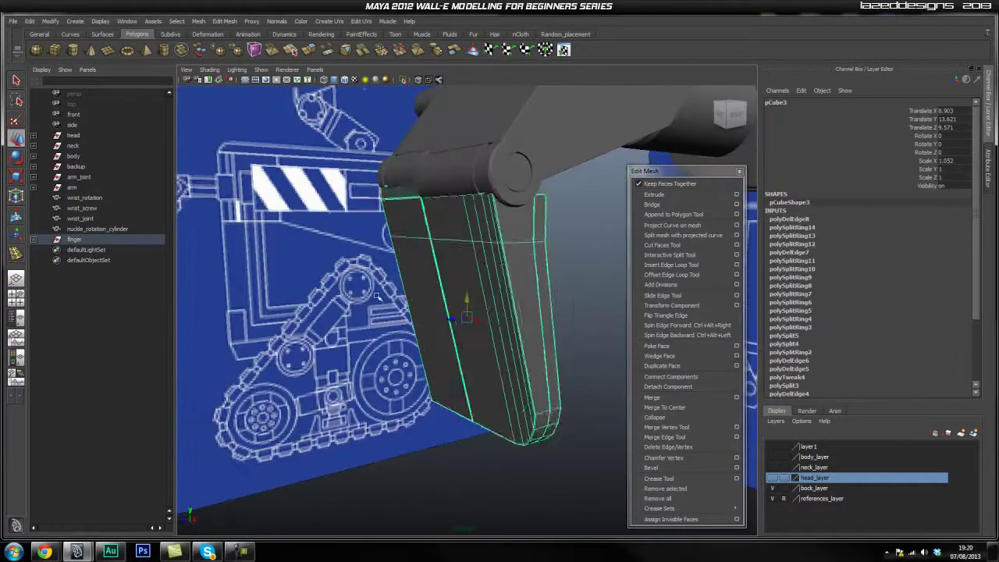
Step: Insert an edge loop around the block just below the horizontal loop at its upper bend
alt+right_drag(427, 267, 520, 253)
alt+drag(520, 252, 457, 289)
alt+right_drag(456, 289, 542, 302)
click(671, 266)
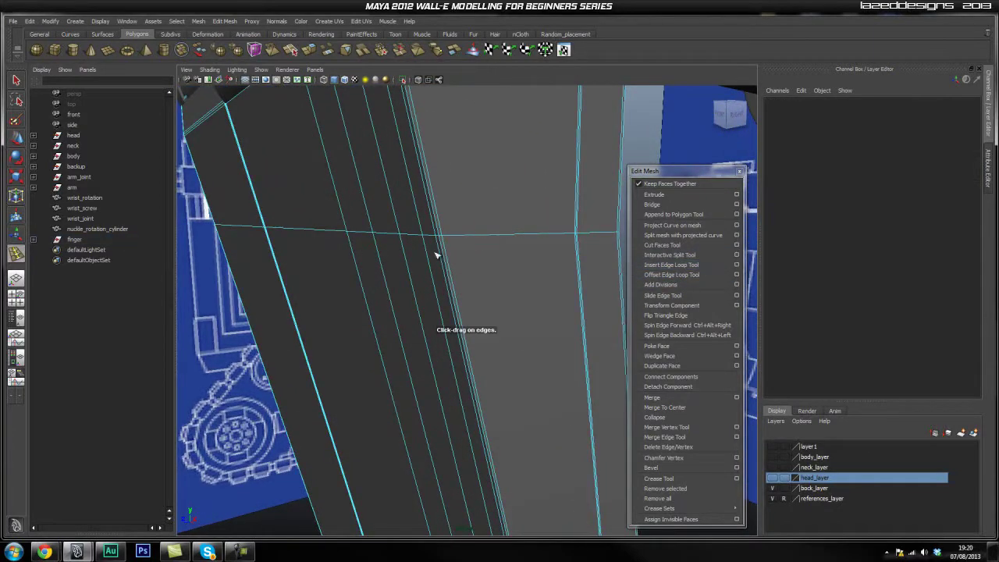
click(442, 254)
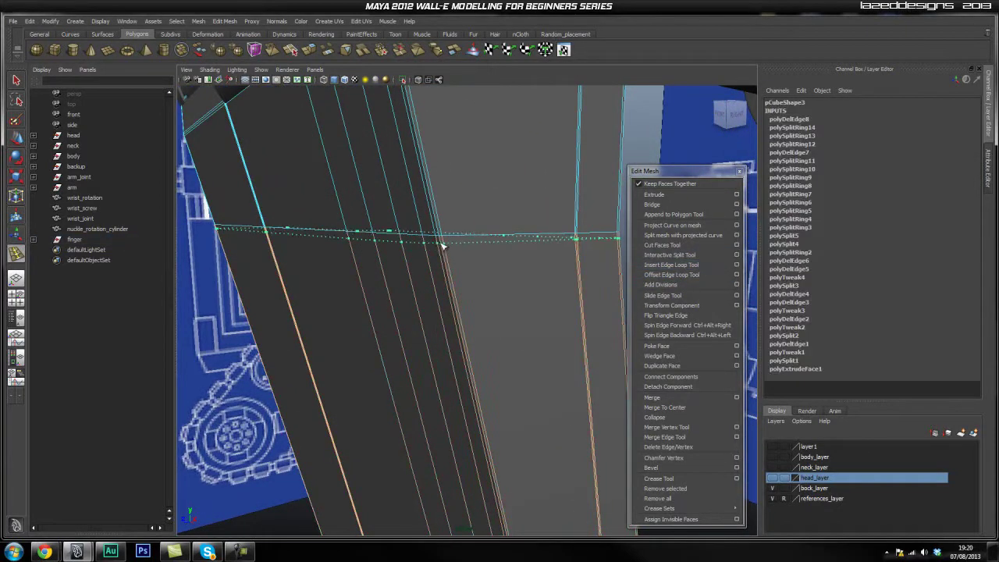
click(441, 246)
key(q)
right_drag(491, 286, 535, 271)
click(535, 271)
Step: Insert another edge loop around the block below the two loops at its upper bend
scroll(535, 271, down, 5)
click(549, 326)
alt+drag(549, 327, 493, 328)
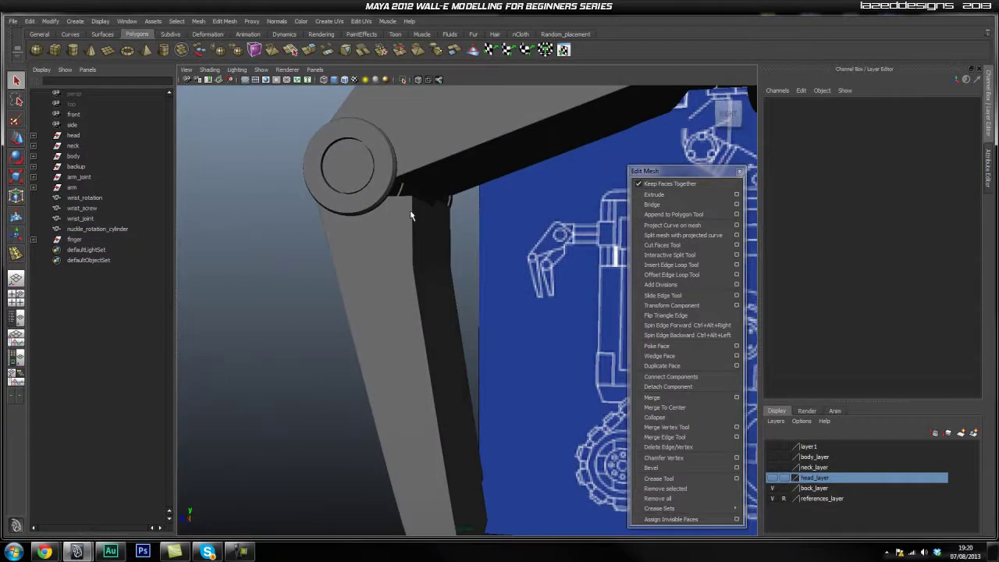
alt+drag(416, 276, 467, 328)
alt+drag(371, 324, 409, 329)
alt+drag(478, 323, 466, 323)
click(465, 327)
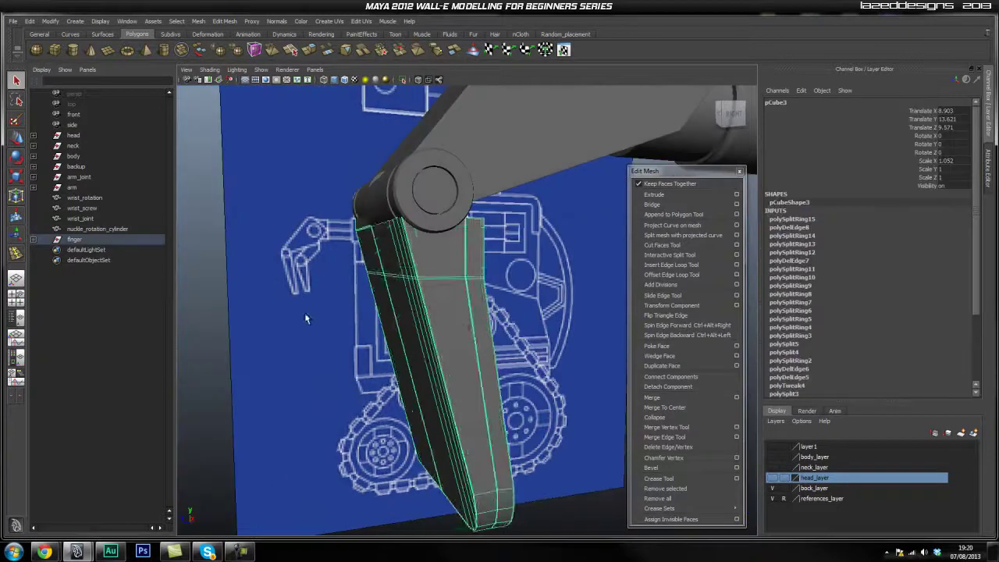
alt+right_drag(464, 330, 568, 298)
click(681, 269)
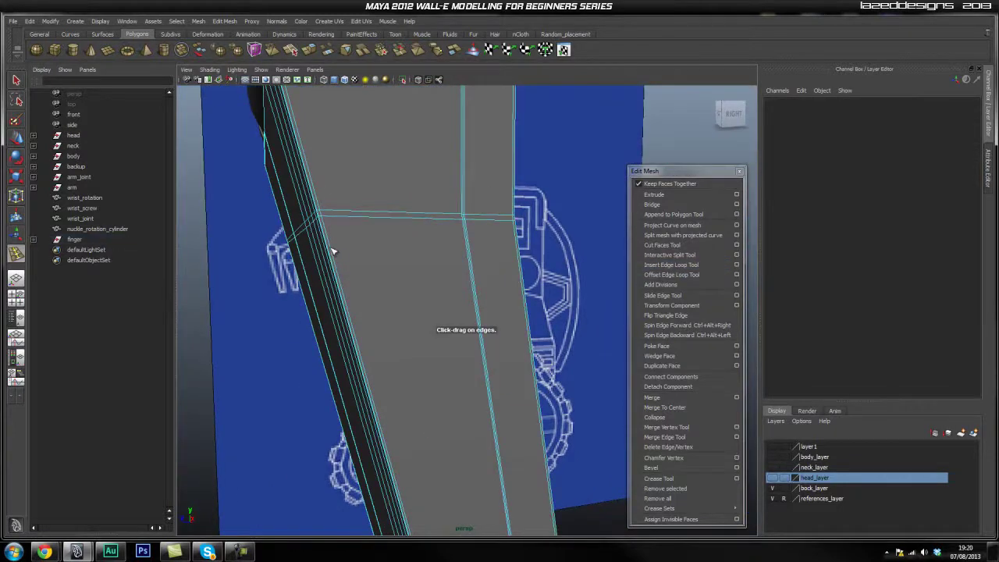
drag(331, 251, 329, 236)
right_drag(397, 272, 441, 262)
Step: Turn the block's smooth preview back on and examine the bend below the knuckle
key(3)
click(572, 254)
alt+right_drag(572, 254, 556, 267)
alt+drag(557, 271, 435, 319)
click(435, 319)
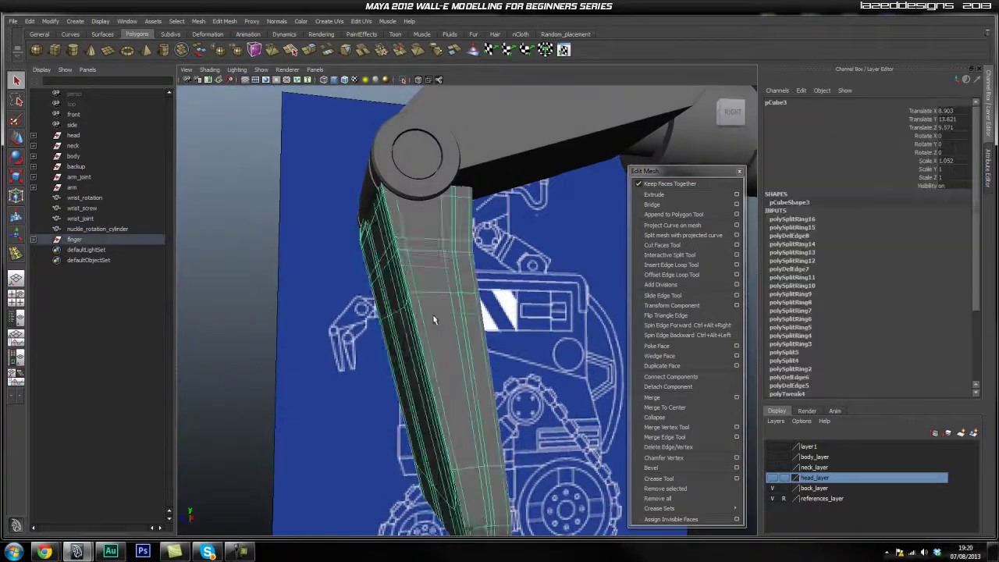
alt+drag(311, 342, 380, 336)
alt+right_drag(379, 336, 560, 331)
alt+middle_drag(560, 331, 520, 333)
alt+drag(548, 330, 446, 346)
Step: Delete the lowest of the three closely spaced edge loops at the block's bend
right_drag(274, 324, 275, 299)
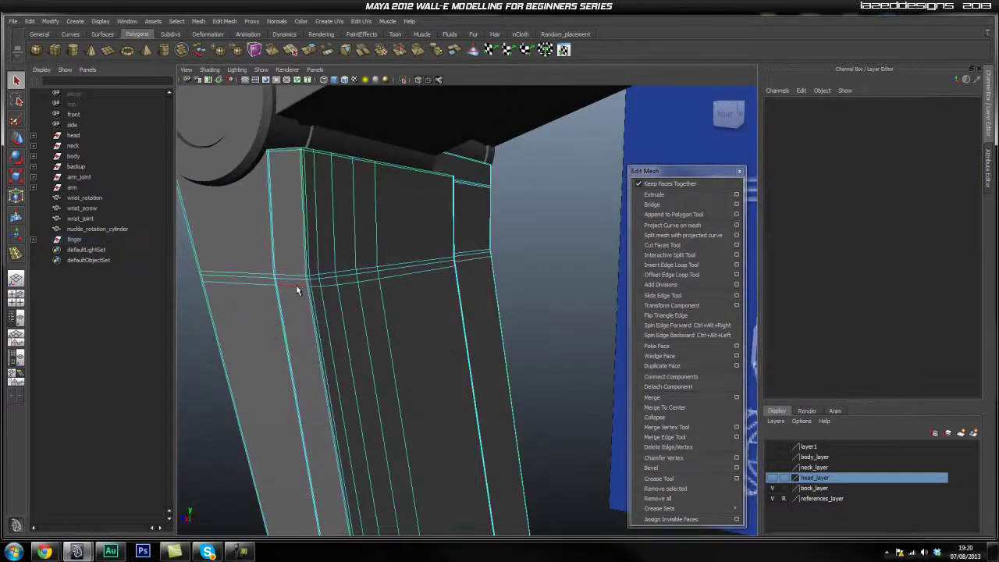
double_click(296, 286)
mouse_move(312, 328)
shift+right_down()
mouse_move(288, 337)
mouse_move(316, 319)
shift+right_up()
click(300, 317)
click(526, 300)
Step: Compare the finger's shape with the side and front reference drawings
scroll(528, 296, down, 3)
alt+drag(337, 345, 387, 336)
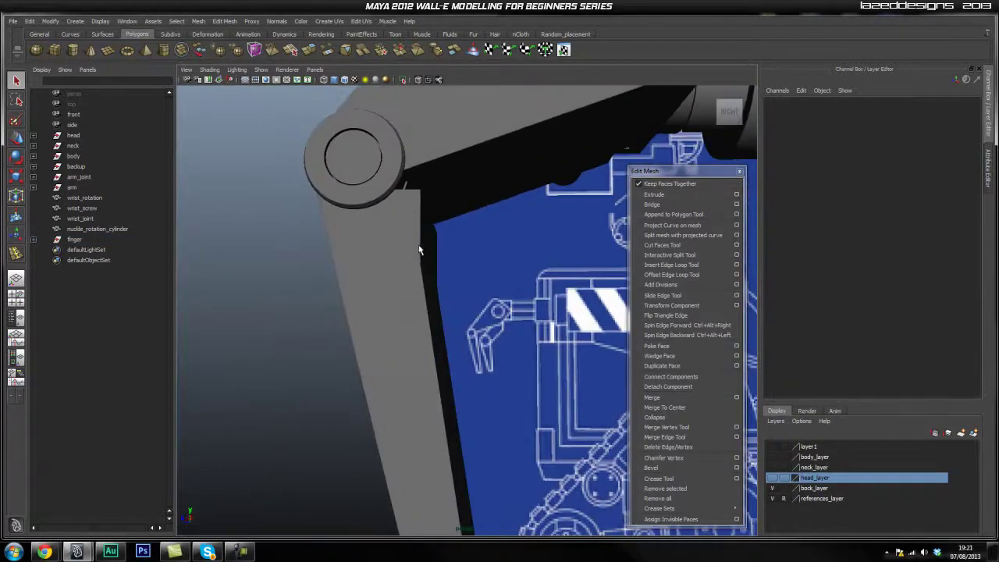
alt+drag(434, 370, 455, 362)
key(space)
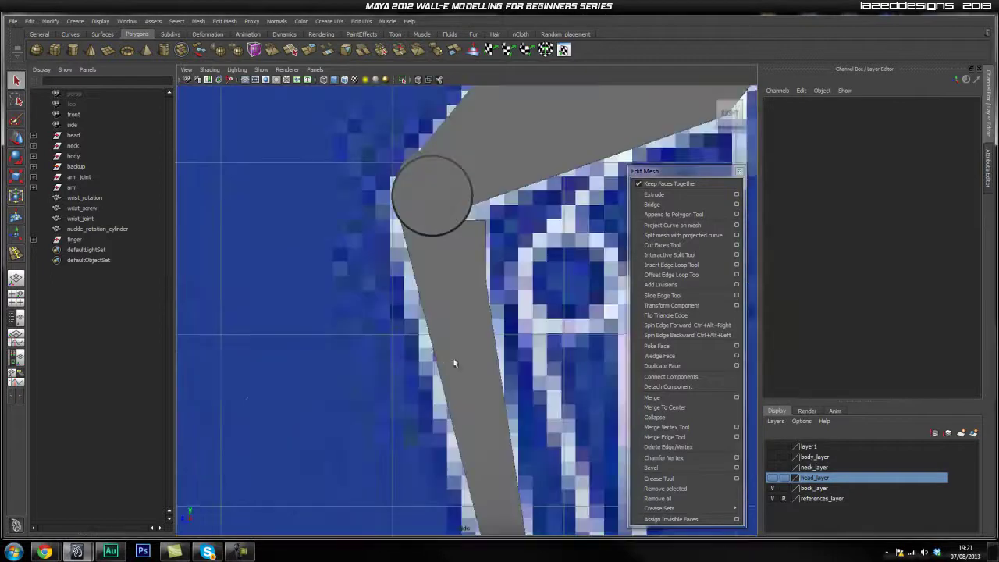
alt+middle_drag(439, 359, 424, 315)
alt+middle_drag(502, 367, 463, 311)
scroll(462, 307, down, 5)
key(space)
drag(456, 309, 457, 324)
mouse_move(442, 331)
alt+middle_down()
mouse_move(445, 363)
mouse_move(467, 353)
mouse_move(446, 335)
alt+middle_up()
scroll(452, 362, down, 8)
scroll(512, 351, up, 3)
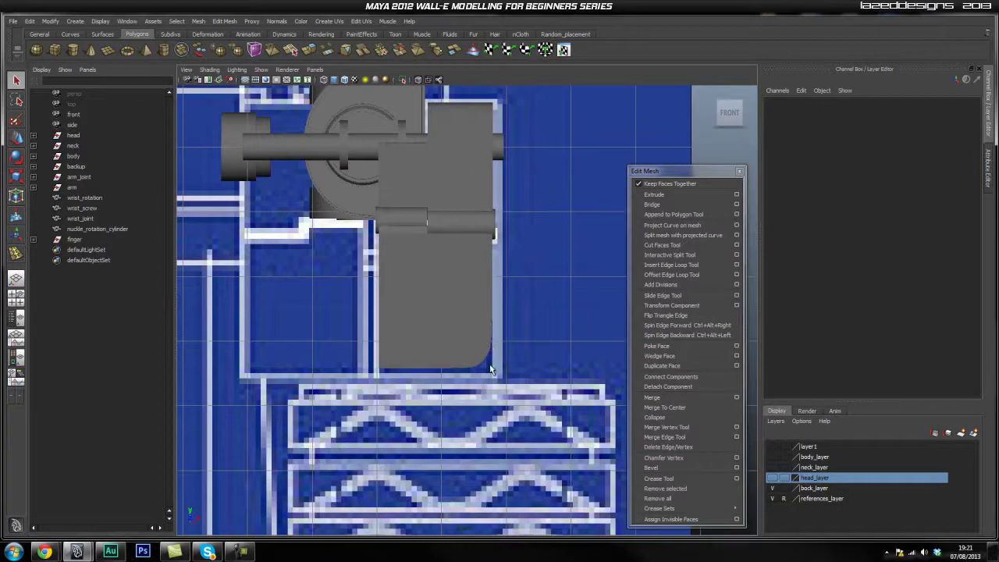
Step: Move the block's bottom vertices down slightly in the front view to match the reference outline
click(442, 339)
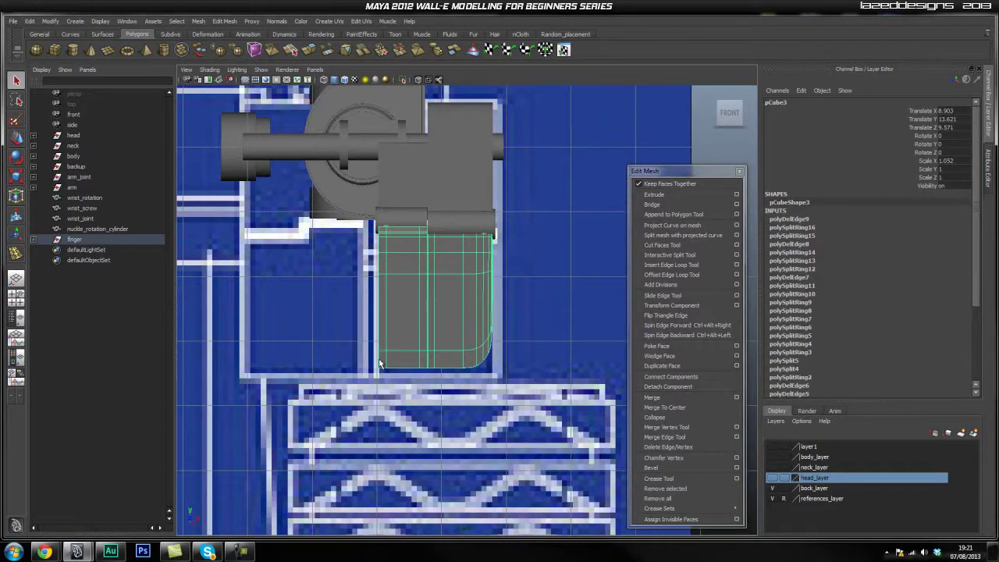
scroll(500, 343, up, 3)
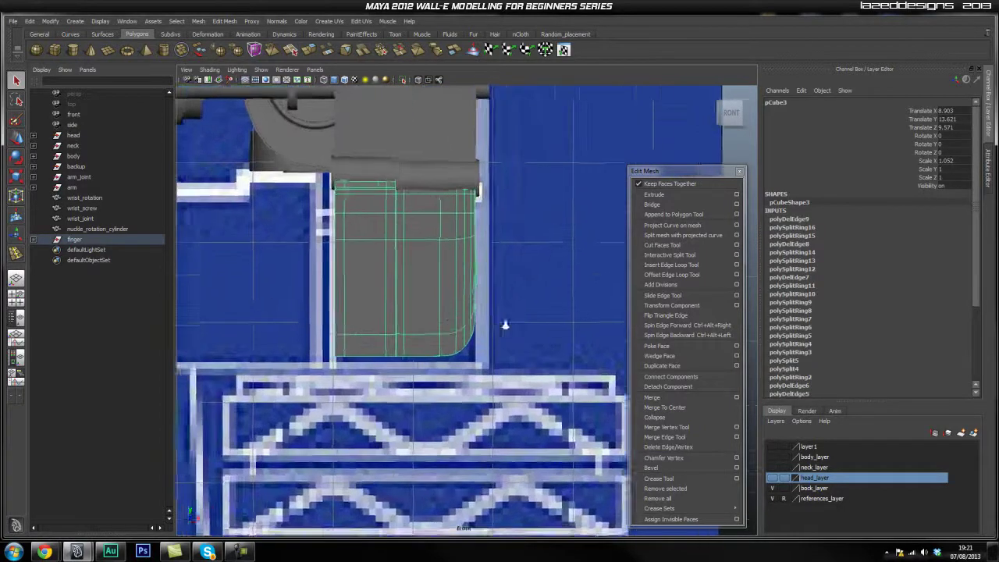
right_drag(449, 341, 263, 308)
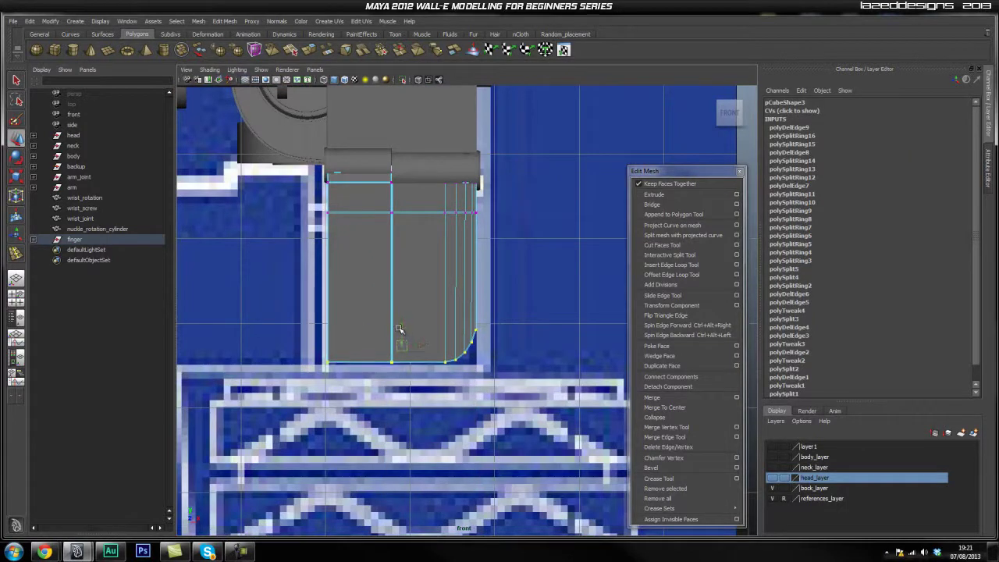
right_drag(455, 310, 453, 297)
click(510, 348)
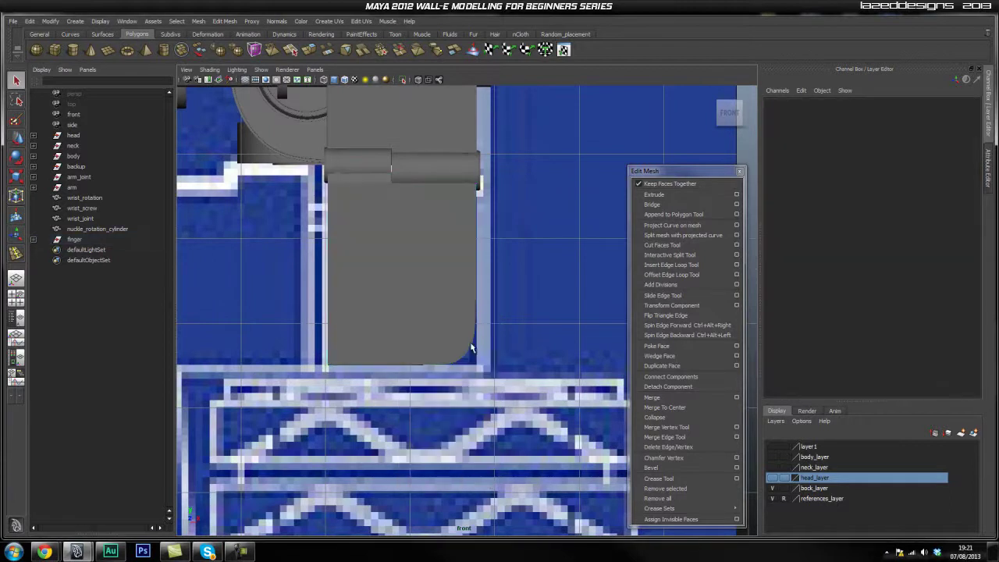
Step: Duplicate the finger group in the perspective view and centre the copy's pivot
key(space)
drag(429, 327, 427, 307)
alt+drag(532, 342, 426, 304)
click(86, 240)
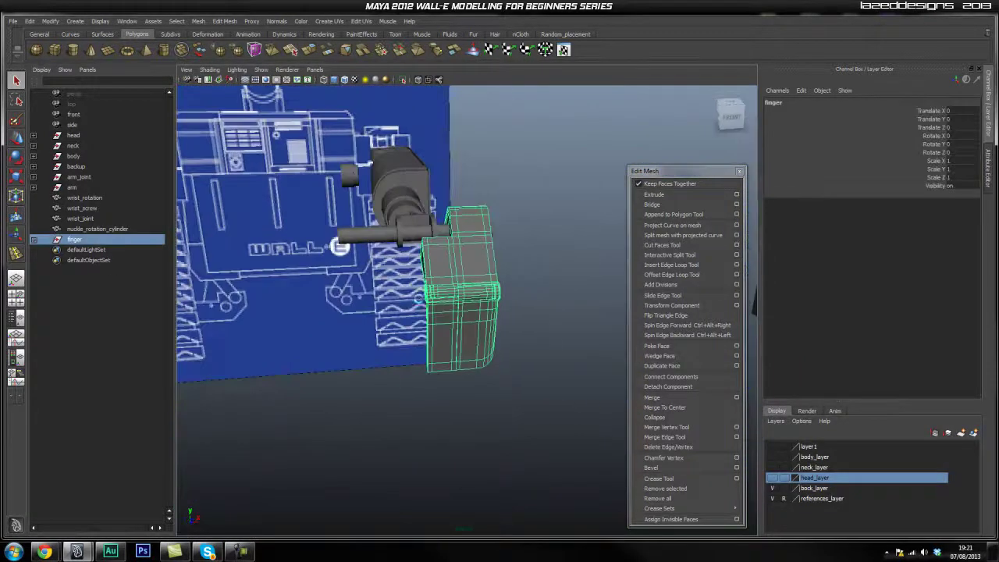
key(space)
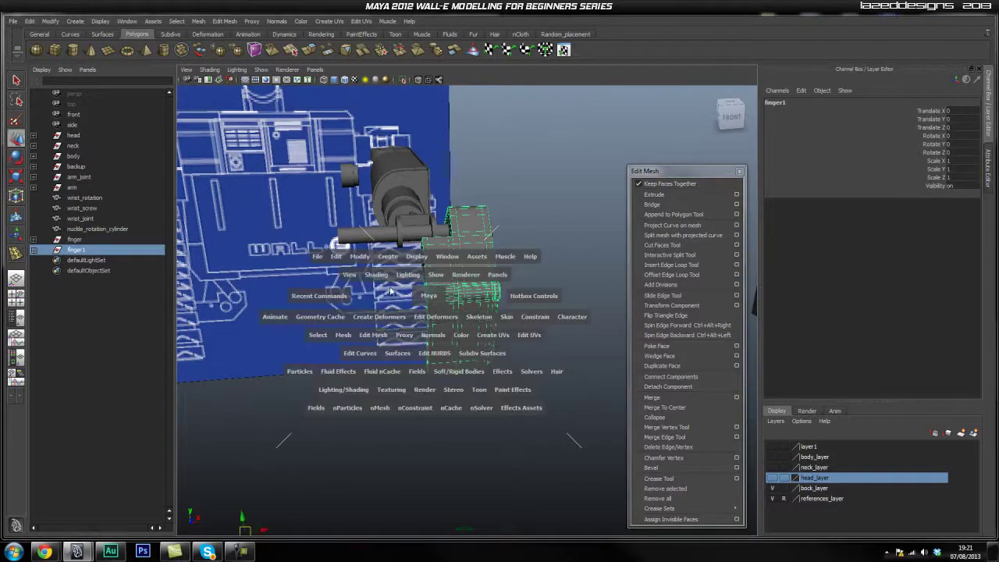
click(359, 256)
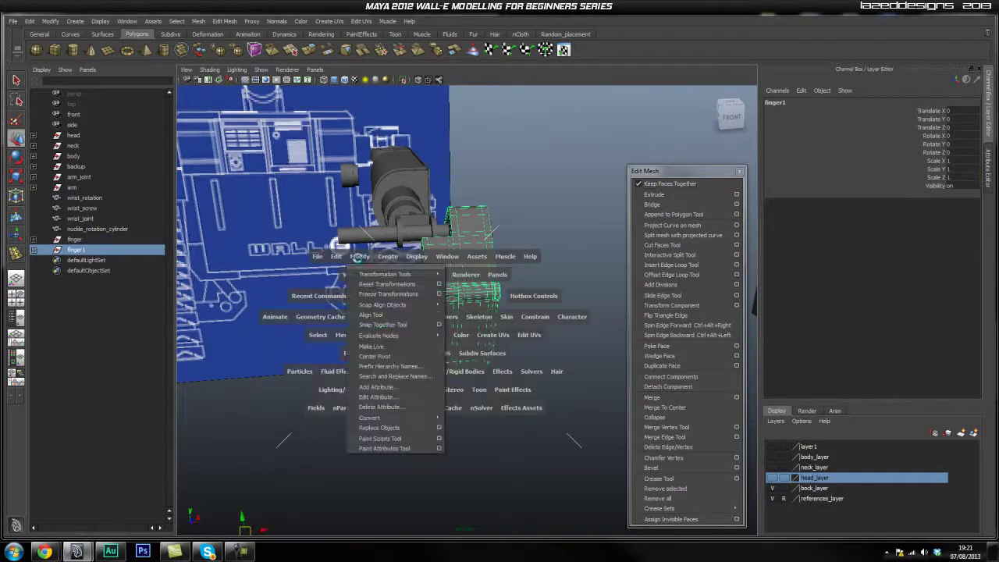
click(375, 357)
Step: Move the finger1 copy to Translate X -2.518 and mirror it with a Scale X of -1
drag(474, 290, 378, 289)
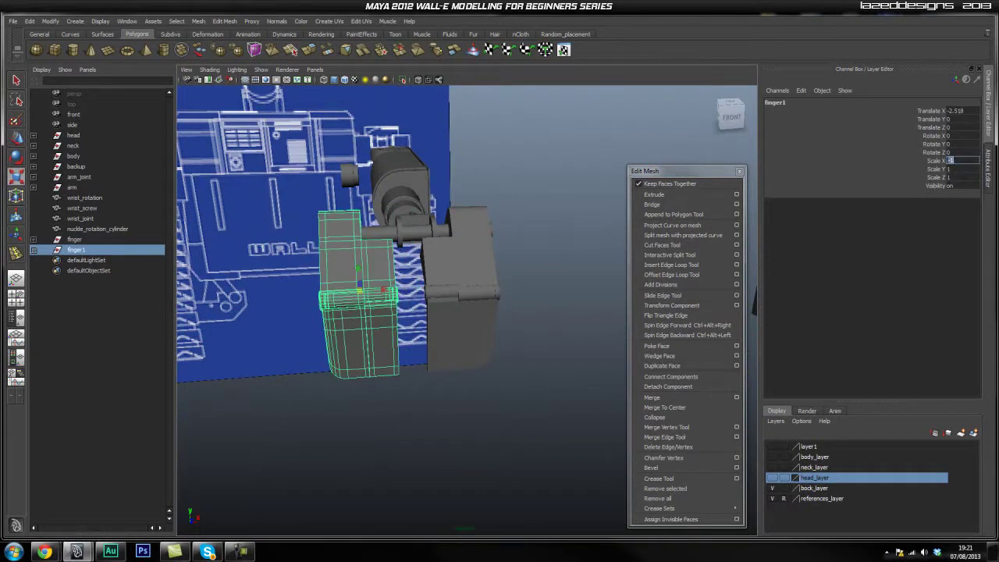
click(90, 232)
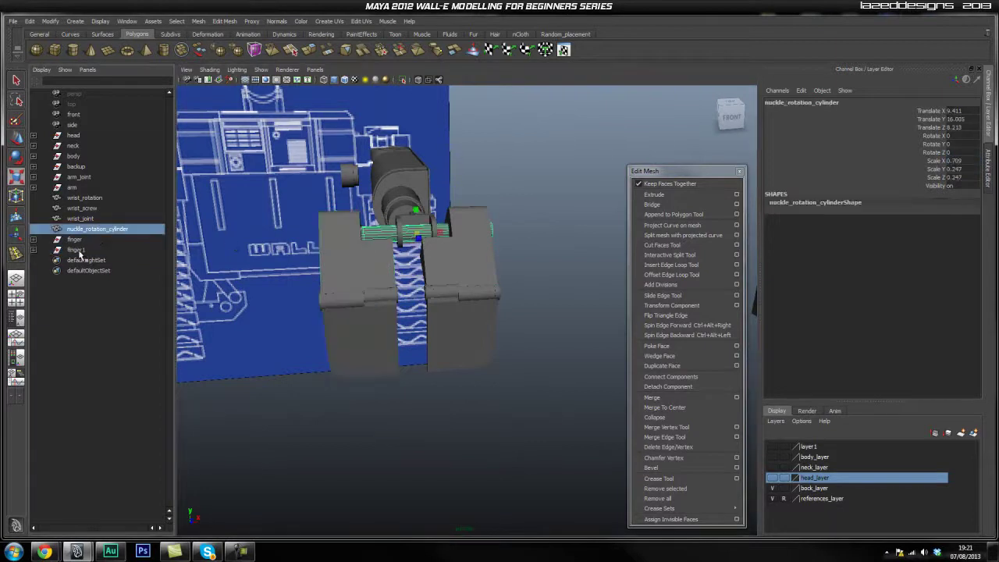
Step: Align the finger1 group with the front reference by moving it to Translate X -1.927
click(77, 250)
key(w)
key(space)
drag(382, 296, 376, 320)
alt+right_drag(433, 347, 351, 316)
alt+middle_drag(350, 316, 377, 346)
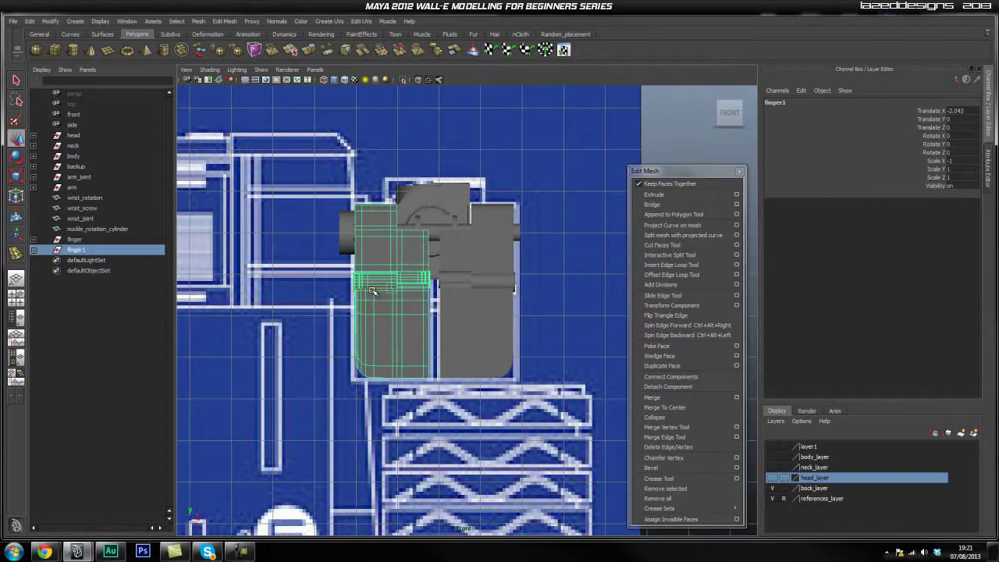
alt+right_drag(372, 291, 574, 330)
alt+right_drag(429, 302, 466, 310)
drag(325, 277, 329, 282)
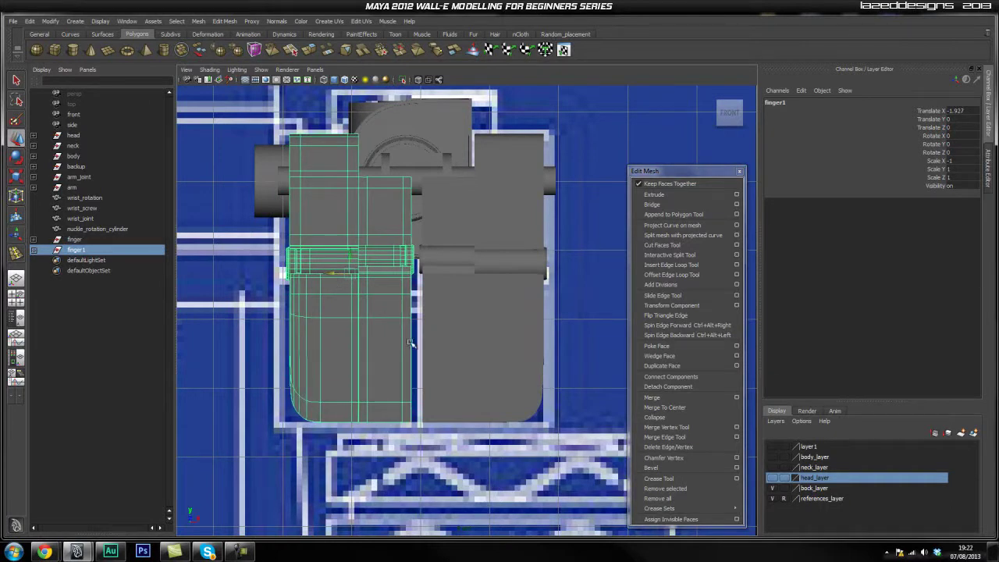
Step: Centre the original finger group's pivot and move the group slightly inward to Translate X -0.053
click(74, 239)
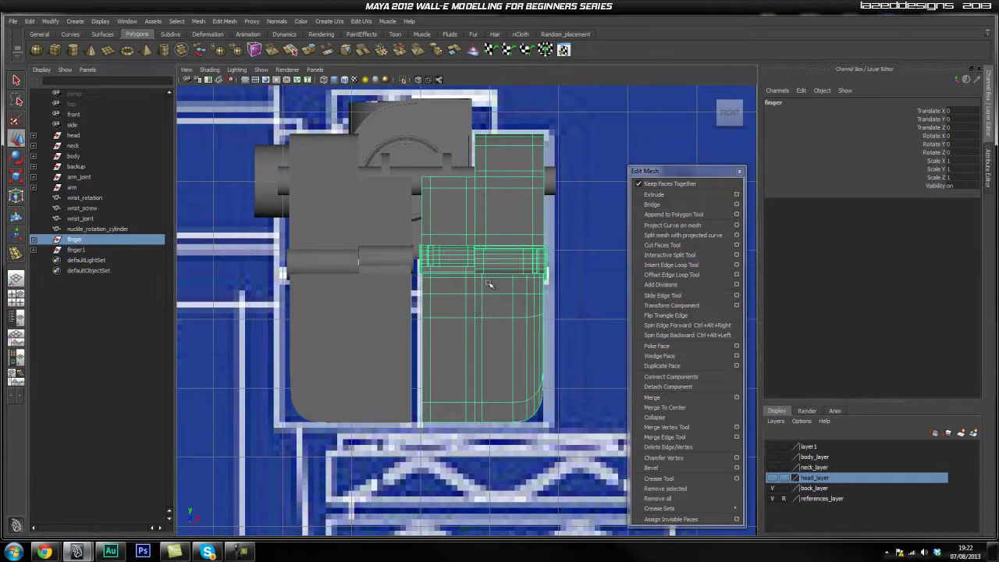
key(space)
click(412, 246)
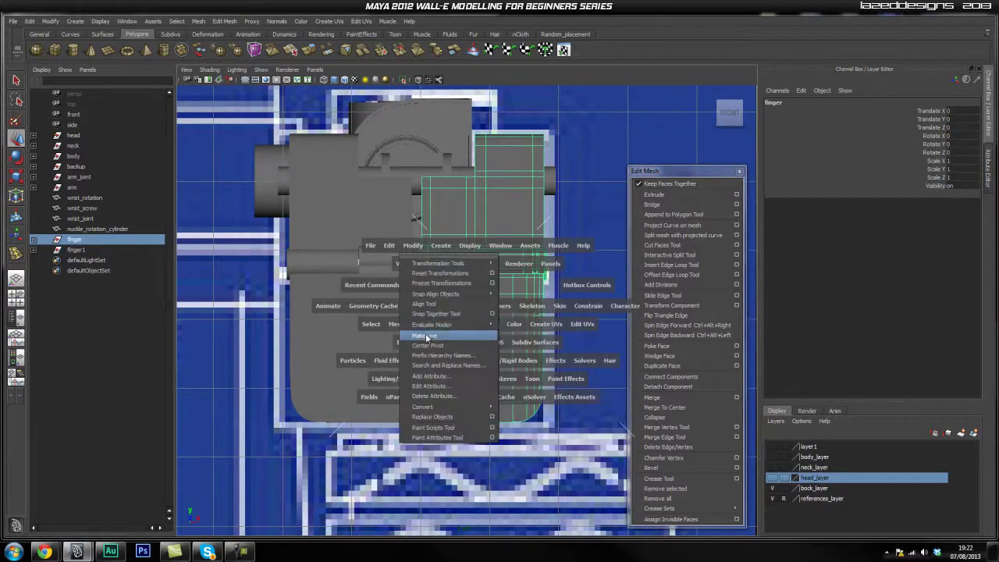
click(426, 336)
key(space)
click(399, 230)
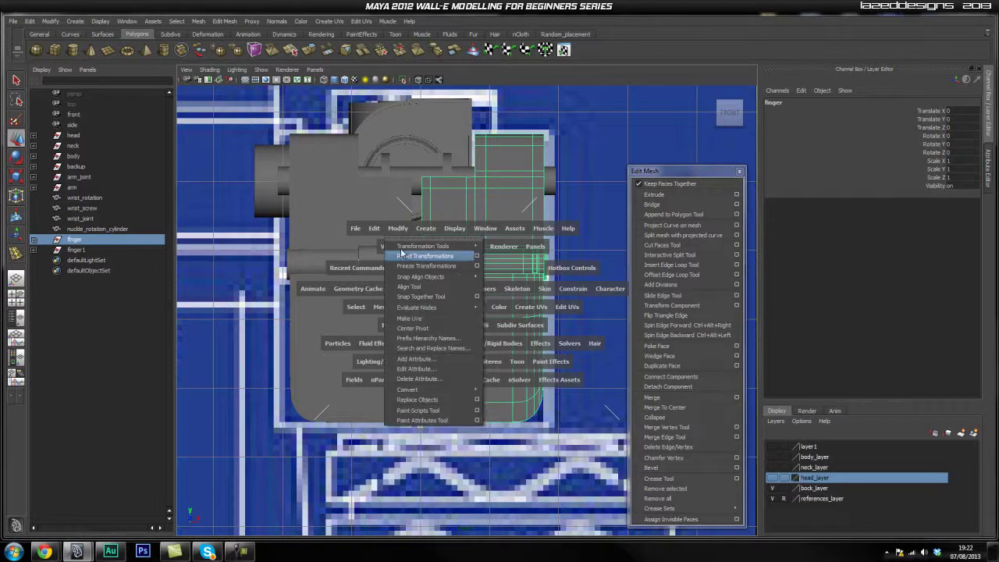
click(422, 329)
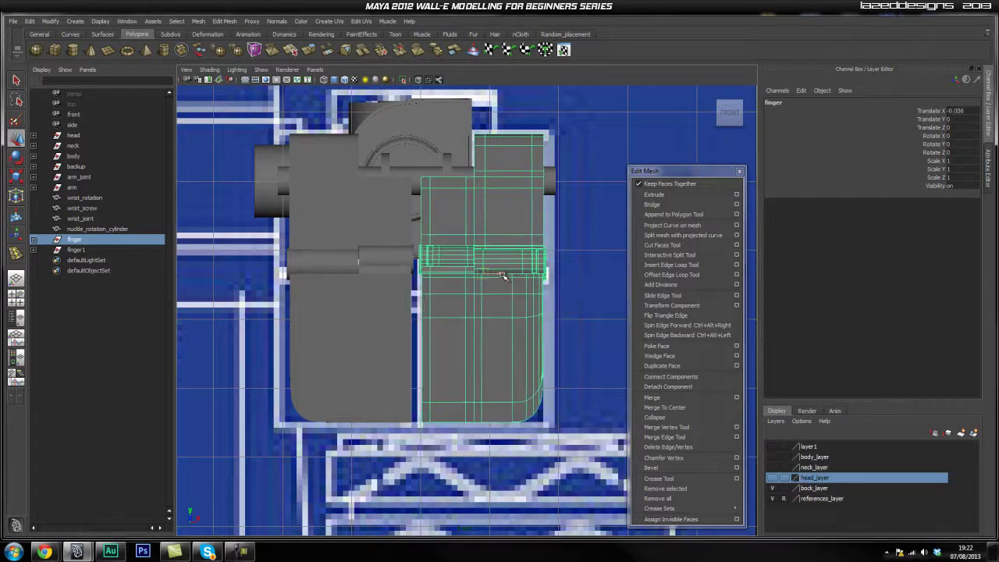
drag(503, 276, 501, 276)
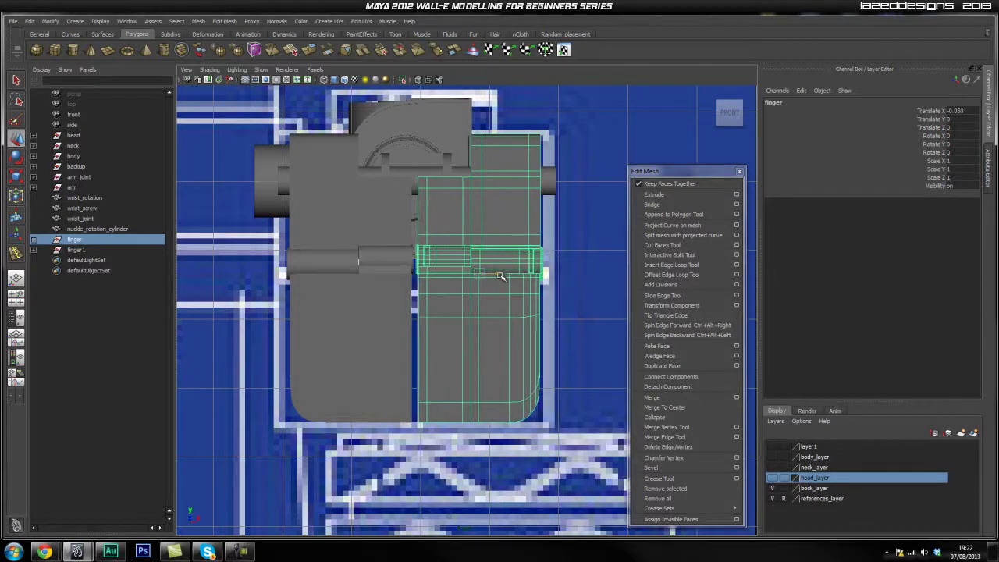
Step: Examine the knuckle hinges and the gap between the two fingers up close in the perspective view
click(583, 270)
key(space)
drag(457, 261, 459, 259)
mouse_move(529, 314)
alt+mouse_down()
mouse_move(473, 305)
mouse_move(536, 319)
alt+mouse_up()
alt+right_drag(437, 320, 500, 334)
alt+drag(484, 332, 504, 344)
alt+right_drag(430, 327, 436, 328)
scroll(437, 328, up, 4)
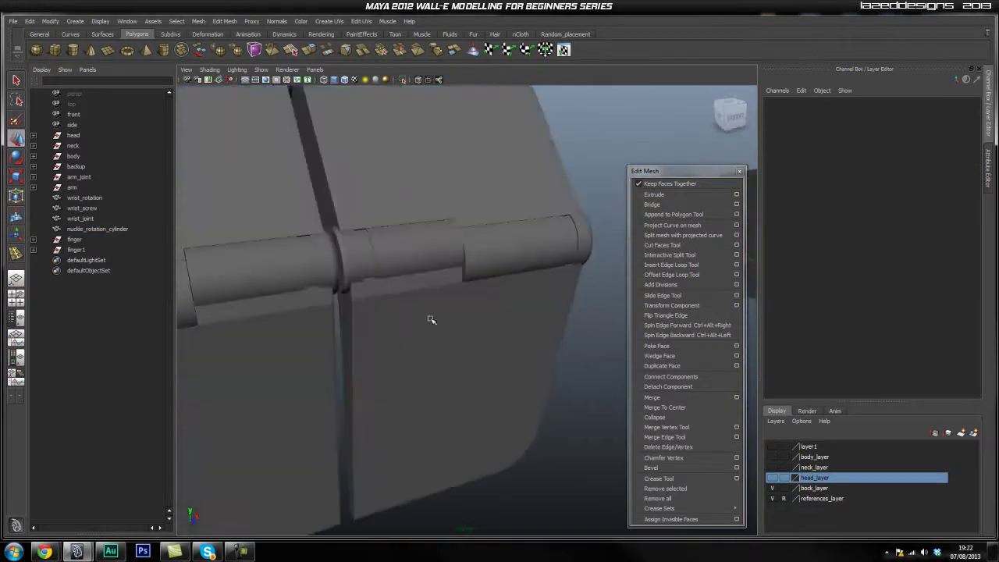
click(361, 264)
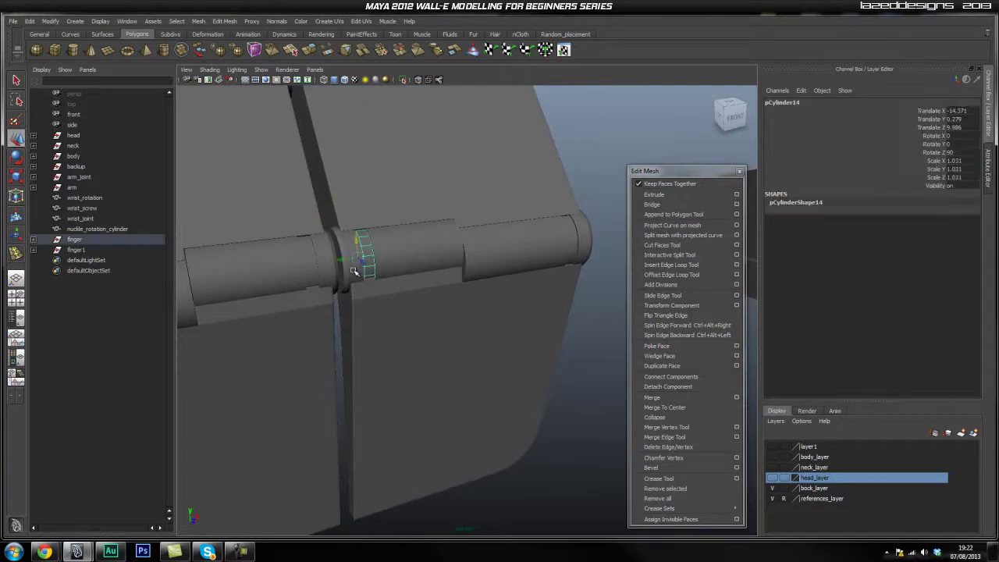
click(598, 276)
alt+drag(490, 300, 213, 291)
alt+right_drag(447, 296, 538, 308)
drag(254, 434, 255, 434)
click(512, 379)
alt+drag(512, 378, 419, 328)
Step: Examine the finished pair of fingers and their fit on the wrist from several angles
click(70, 239)
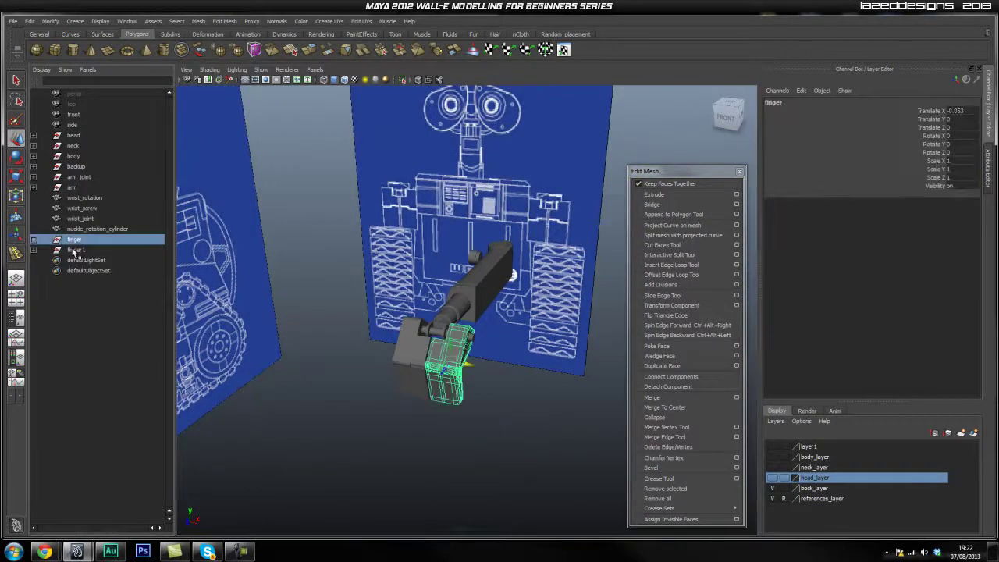
click(534, 349)
alt+drag(526, 364, 472, 393)
alt+middle_drag(472, 392, 384, 348)
alt+right_drag(383, 348, 399, 397)
alt+drag(399, 397, 359, 293)
alt+drag(364, 328, 400, 342)
alt+drag(345, 486, 439, 349)
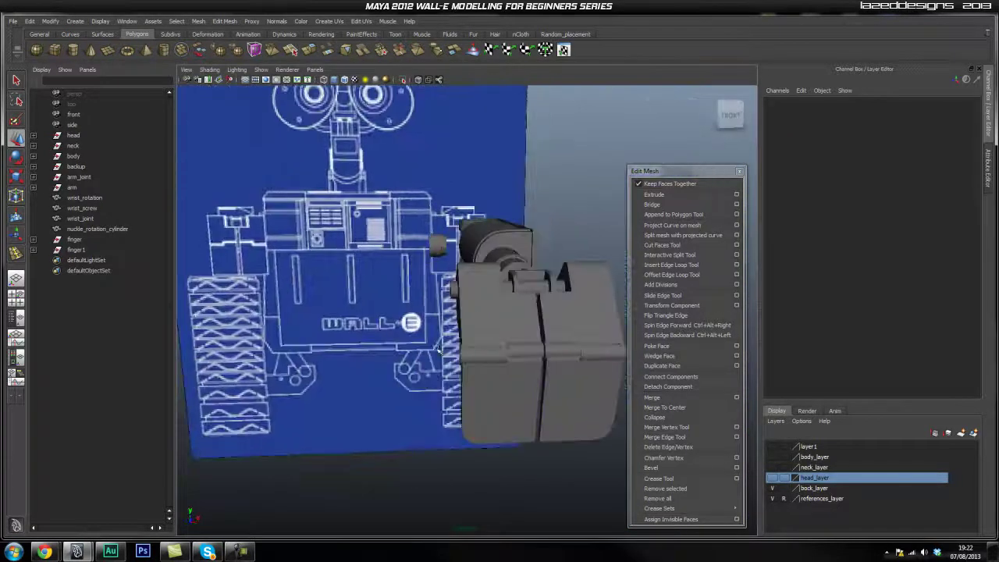
Step: Shorten nuckle_rotation_cylinder to Scale X 0.656 and centre it between the fingers at Translate X 9.379
click(448, 289)
alt+drag(491, 323, 467, 339)
key(space)
alt+middle_drag(393, 228, 393, 355)
scroll(378, 323, up, 2)
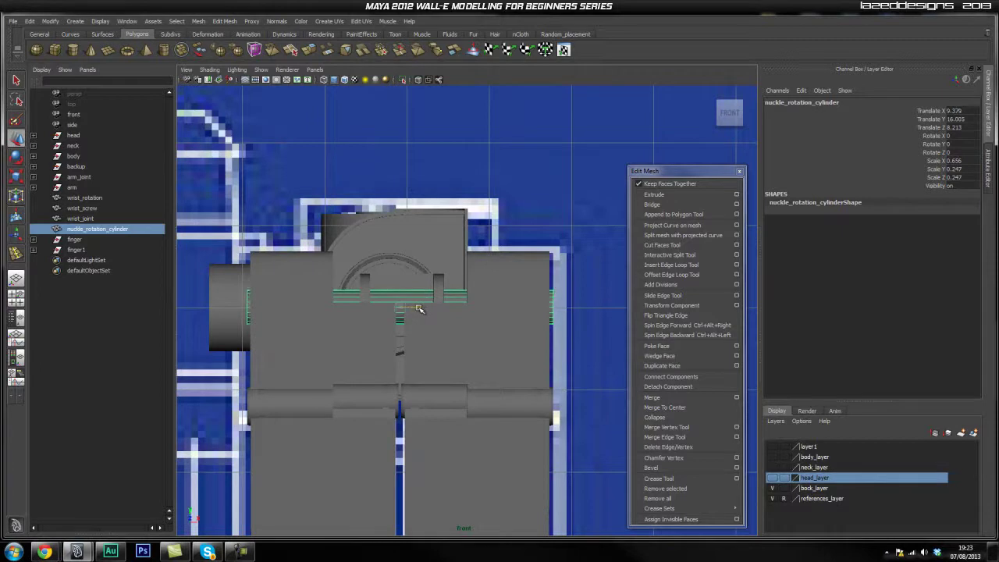
key(space)
drag(417, 322, 401, 356)
click(472, 360)
Step: Make body_layer and neck_layer visible again to show the arm against the body
scroll(402, 356, down, 2)
drag(552, 237, 356, 441)
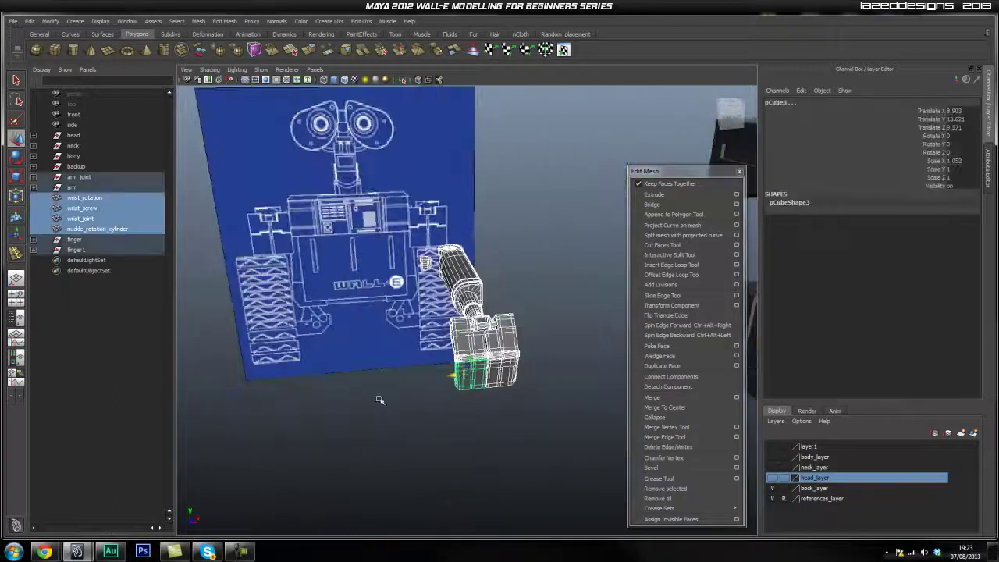
click(538, 292)
alt+drag(538, 292, 437, 327)
scroll(428, 312, up, 1)
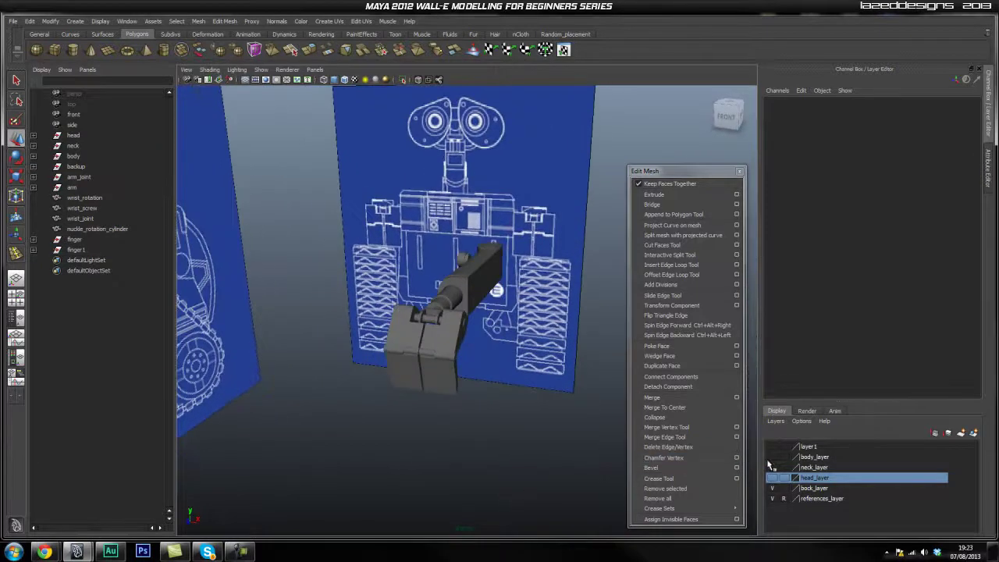
click(772, 457)
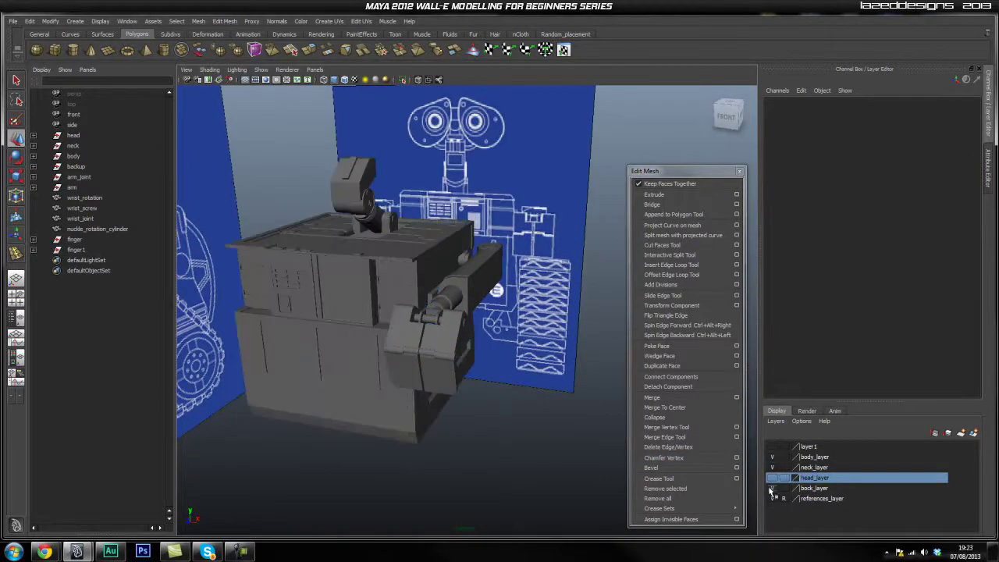
Step: Examine the arm and its attachment to the body from several angles with the head shown
alt+right_drag(525, 361, 399, 358)
alt+drag(473, 368, 291, 386)
scroll(453, 375, up, 3)
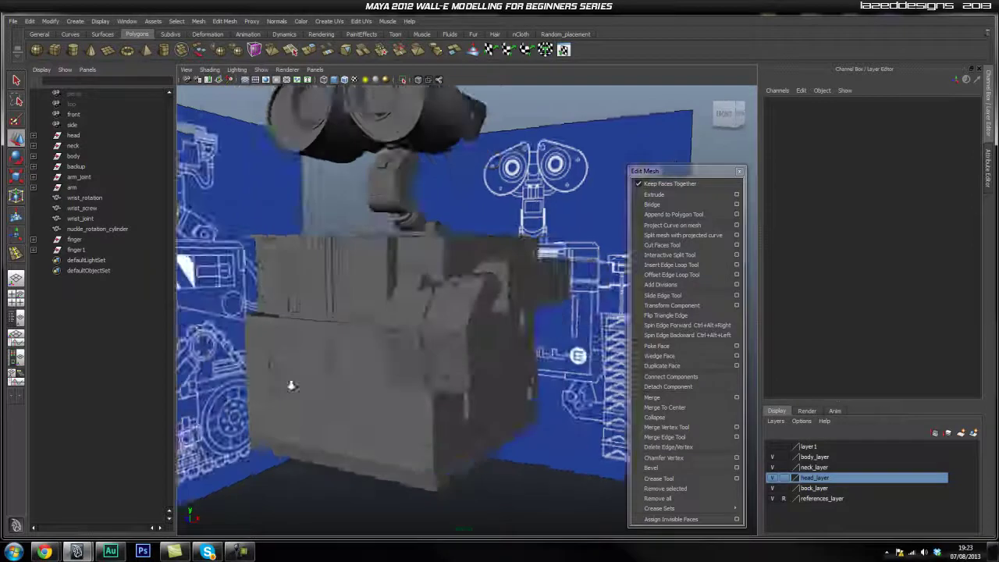
alt+right_drag(291, 385, 235, 387)
alt+middle_drag(461, 364, 463, 384)
alt+drag(468, 386, 466, 418)
alt+drag(372, 375, 520, 352)
alt+right_drag(520, 352, 722, 398)
alt+middle_drag(458, 351, 443, 305)
alt+drag(442, 305, 587, 349)
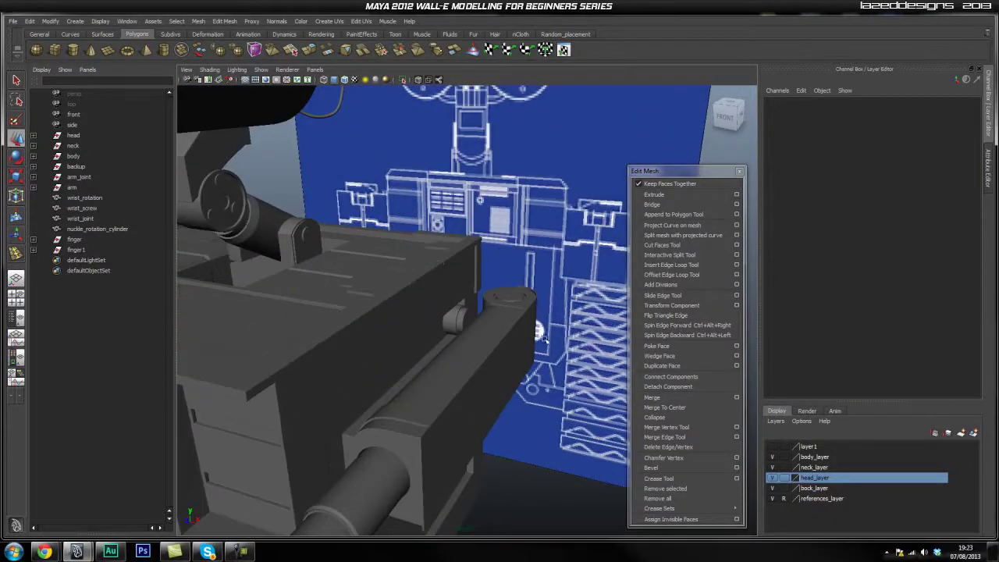
Step: Hide head_layer, neck_layer and body_layer to expose the cylinder joining the arm to the body
click(461, 318)
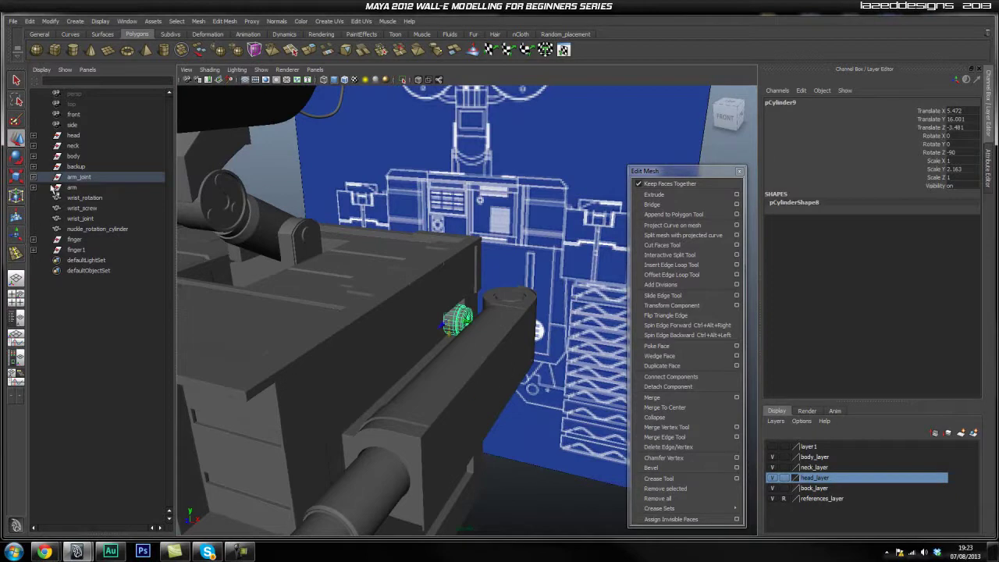
click(773, 477)
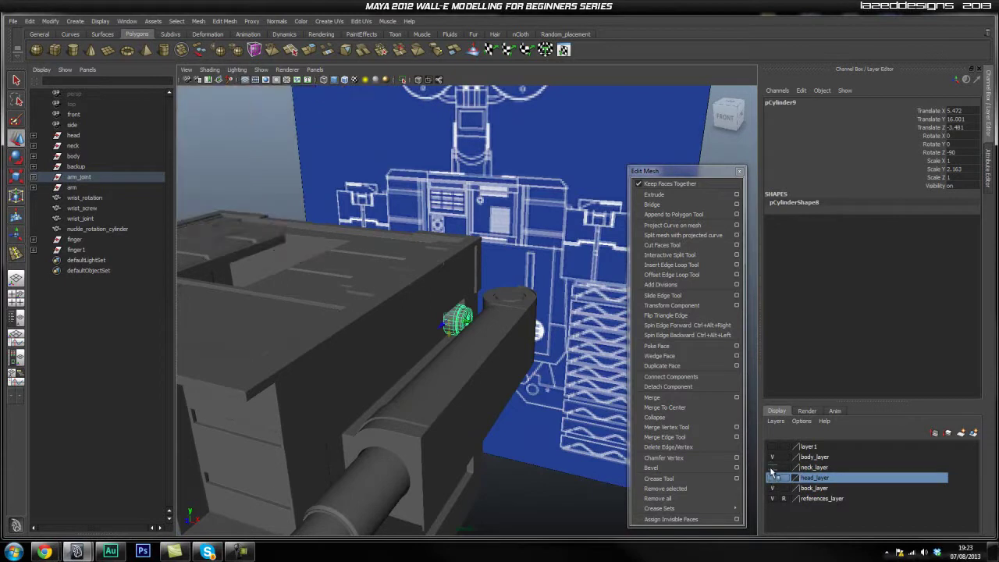
alt+drag(556, 420, 413, 357)
click(425, 334)
click(376, 377)
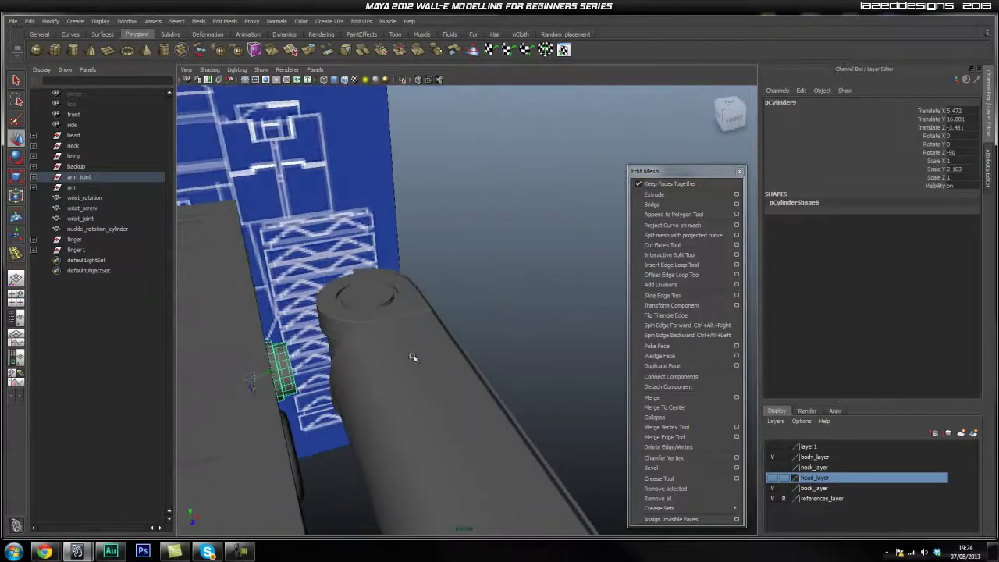
click(773, 459)
Step: Insert an edge loop close to the outer rim of the arm joint cylinder's narrow end
alt+drag(234, 402, 373, 377)
alt+middle_drag(312, 377, 487, 309)
click(329, 277)
alt+drag(329, 277, 404, 353)
alt+drag(490, 372, 531, 355)
click(474, 382)
click(684, 266)
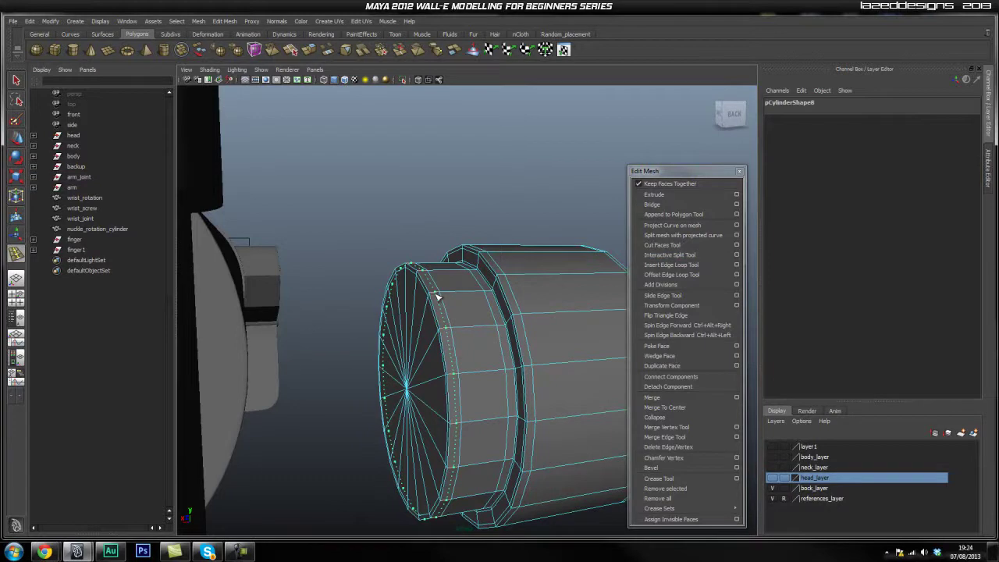
drag(436, 293, 435, 292)
key(q)
key(3)
right_drag(471, 305, 522, 296)
click(440, 199)
Step: Compare the arm joint cylinder's smoothed preview with its unsmoothed mesh
alt+drag(530, 338, 443, 371)
click(466, 354)
key(1)
key(3)
key(1)
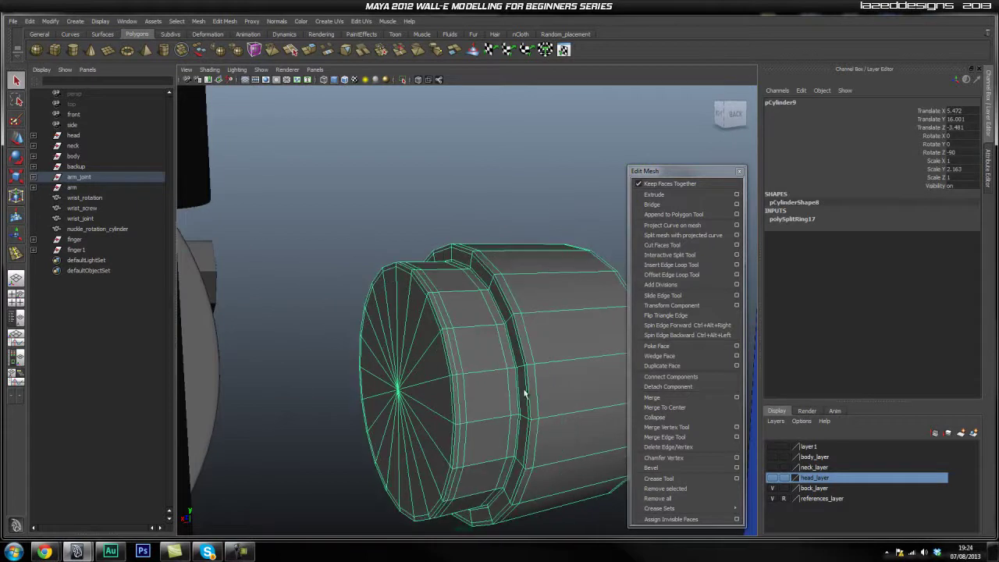
click(489, 239)
scroll(497, 357, down, 4)
alt+drag(497, 358, 491, 358)
click(491, 358)
key(3)
click(519, 241)
Step: Examine the smoothed arm joint cylinder and its gap to the upper arm from several angles
alt+drag(536, 325, 498, 320)
scroll(484, 328, down, 5)
alt+drag(435, 339, 467, 339)
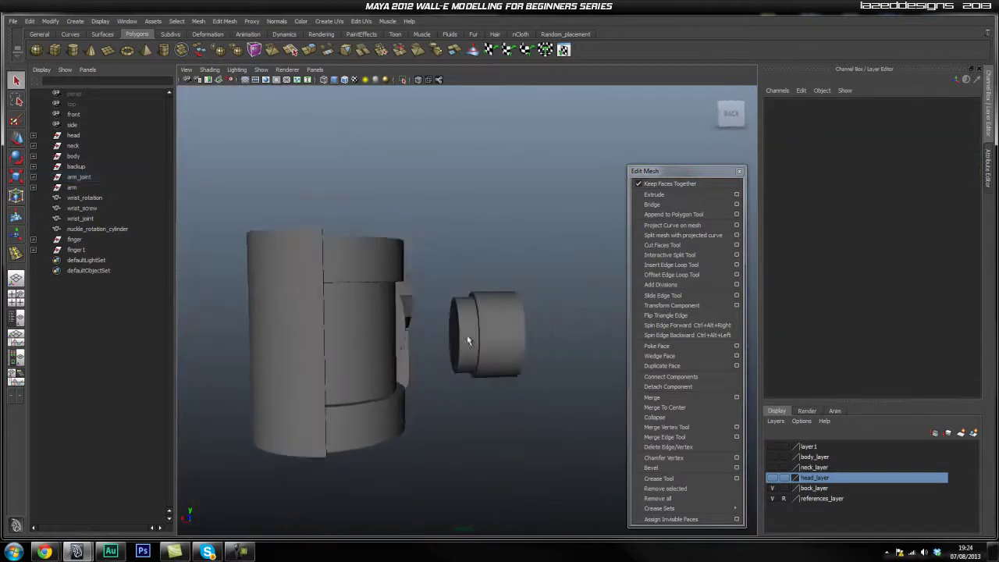
scroll(425, 345, up, 2)
mouse_move(379, 350)
alt+mouse_down()
mouse_move(442, 364)
mouse_move(409, 376)
mouse_move(386, 348)
alt+mouse_up()
click(442, 364)
alt+drag(470, 339, 415, 309)
scroll(451, 357, up, 4)
scroll(491, 350, down, 3)
click(517, 222)
alt+drag(352, 285, 408, 325)
click(408, 324)
alt+right_drag(333, 352, 422, 374)
key(1)
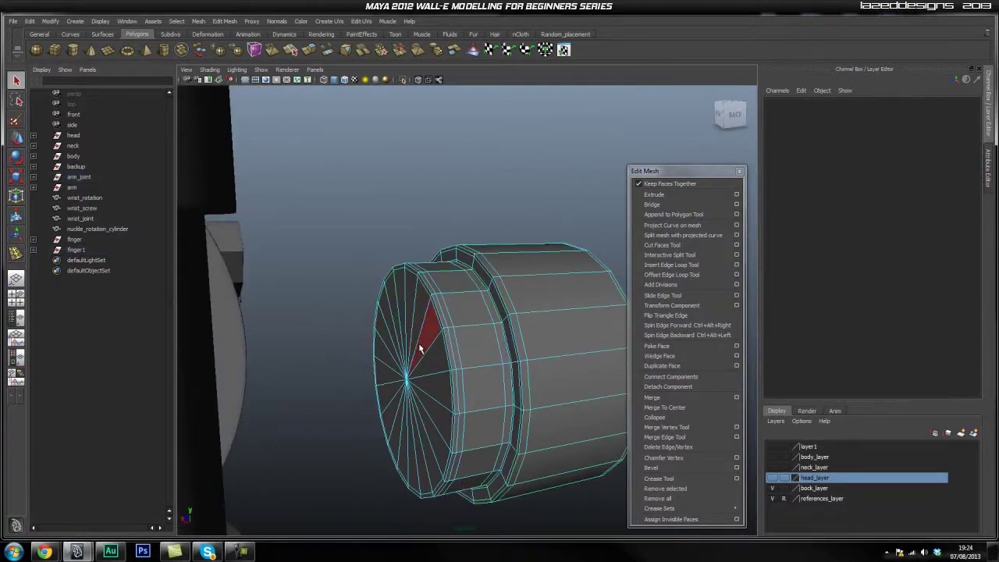
click(420, 355)
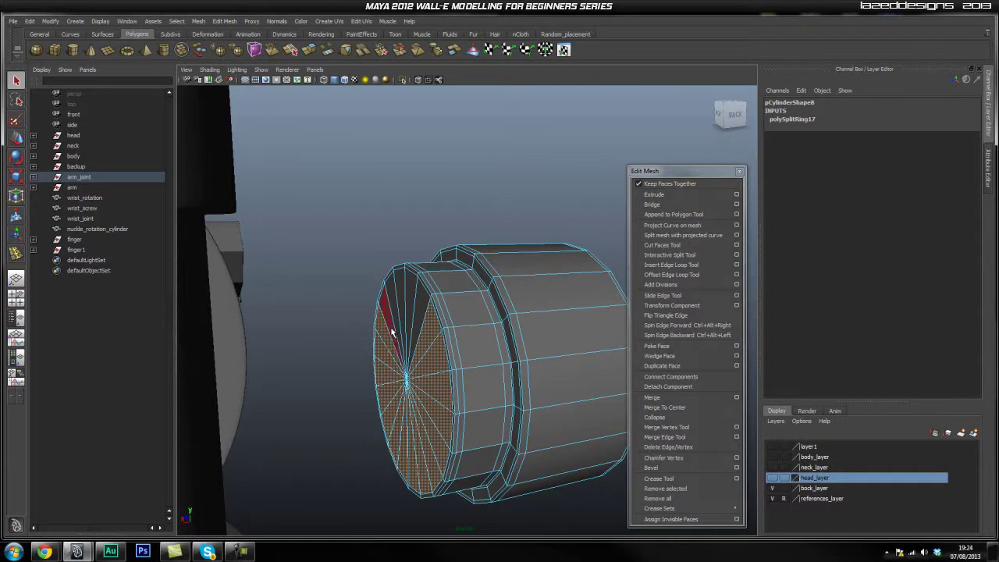
click(398, 227)
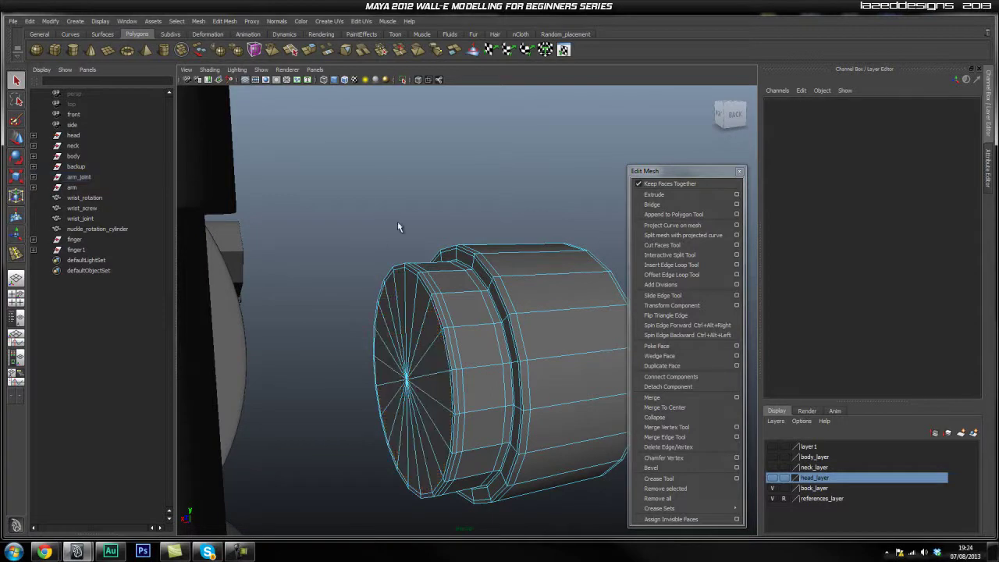
Step: Extend the arm joint cylinder by moving its narrow end's vertices along its axis into the rounded end of the arm
alt+drag(441, 340, 435, 384)
key(space)
alt+middle_drag(364, 366, 375, 338)
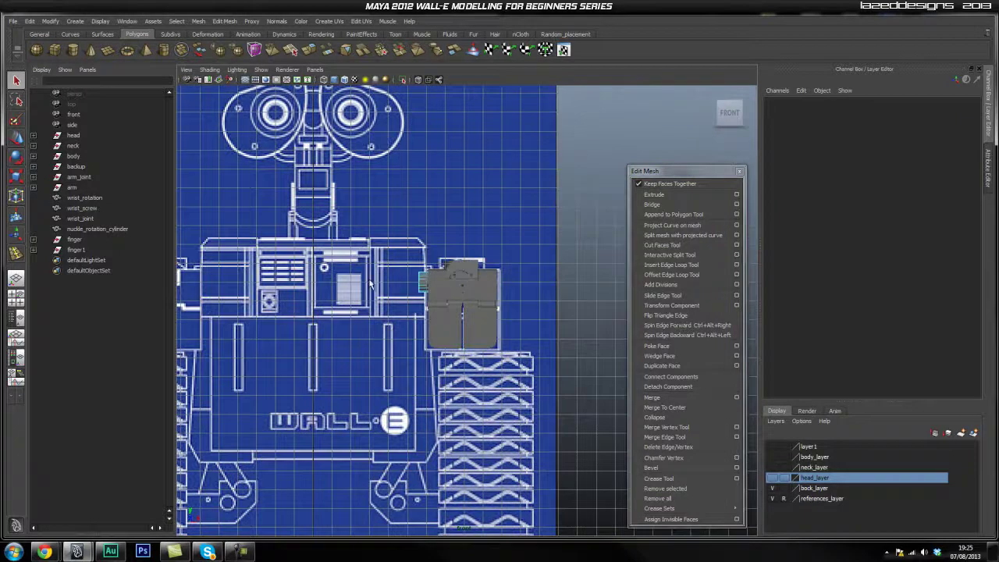
key(space)
drag(437, 296, 438, 270)
alt+drag(370, 322, 514, 349)
alt+drag(382, 360, 443, 360)
mouse_move(444, 360)
alt+right_down()
mouse_move(468, 355)
mouse_move(427, 352)
alt+right_up()
right_click(474, 354)
alt+drag(429, 354, 442, 336)
drag(371, 471, 373, 471)
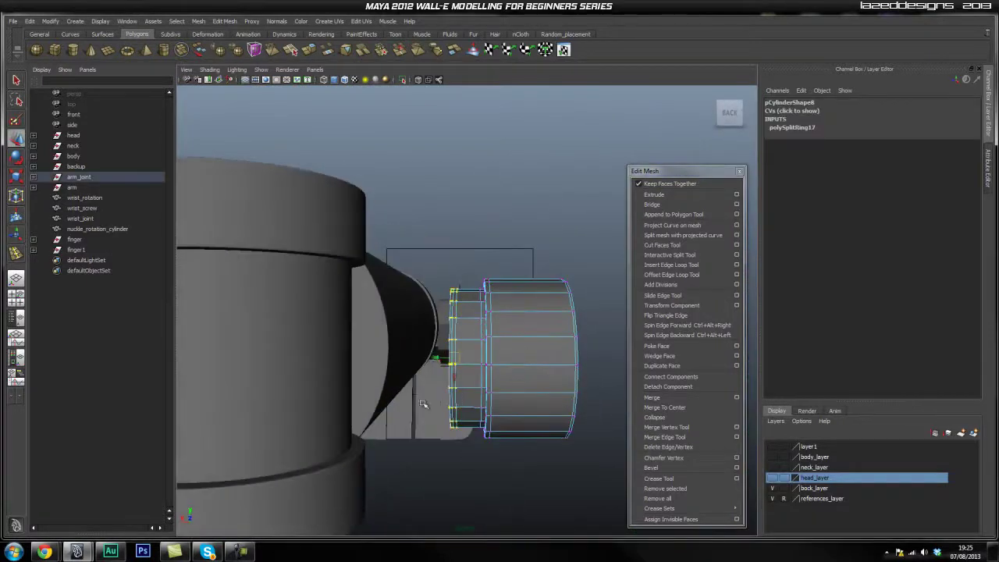
drag(439, 361, 314, 367)
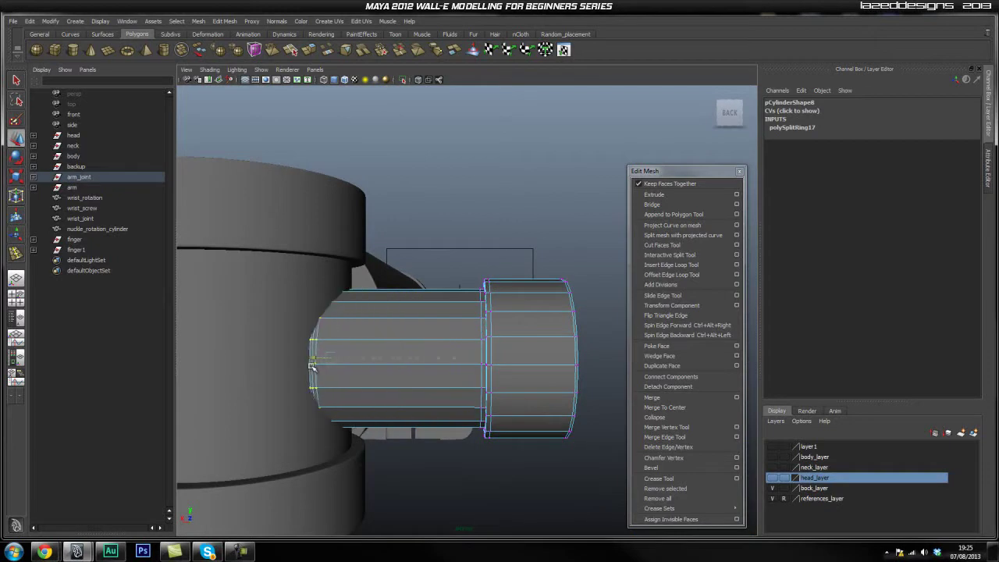
right_drag(426, 338, 445, 332)
click(544, 252)
Step: Try shifting the whole arm joint cylinder along its axis to Translate X 7.199
alt+drag(539, 284, 469, 348)
alt+right_drag(469, 347, 542, 330)
click(473, 324)
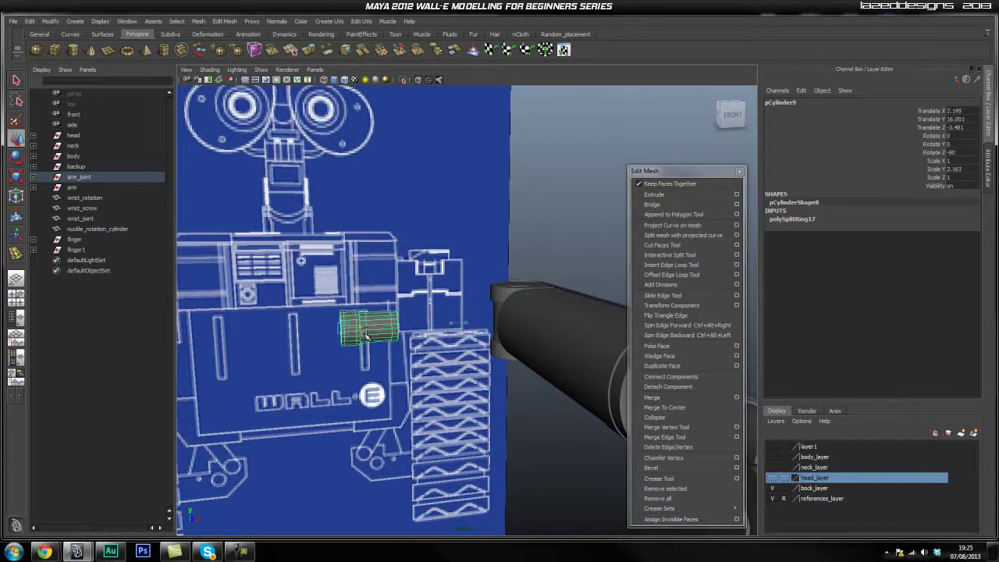
click(454, 282)
Step: Select the extended arm joint cylinder where it enters the arm for further mesh editing
alt+right_drag(452, 286, 403, 335)
alt+drag(403, 335, 623, 359)
alt+drag(357, 367, 436, 349)
scroll(374, 356, up, 3)
click(386, 368)
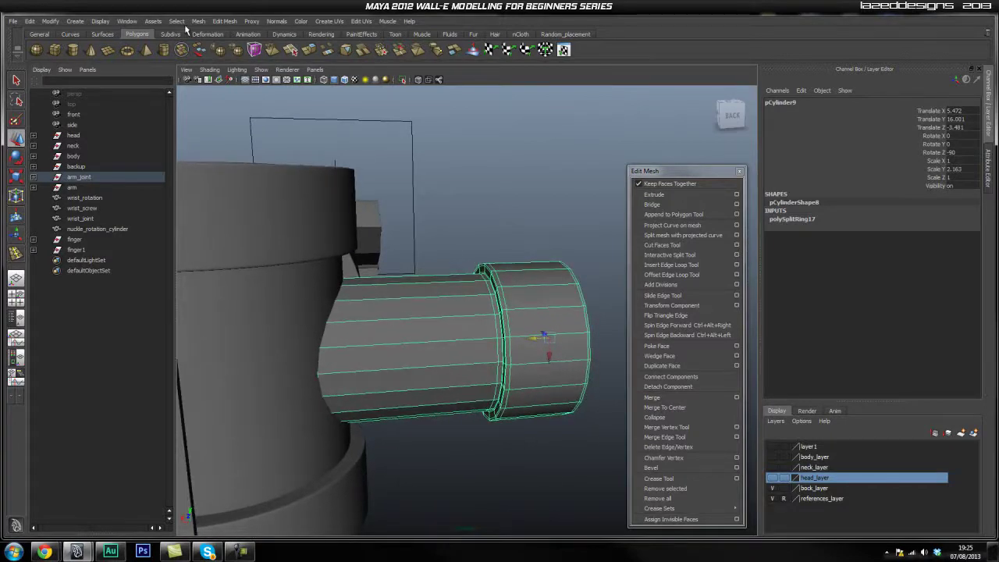